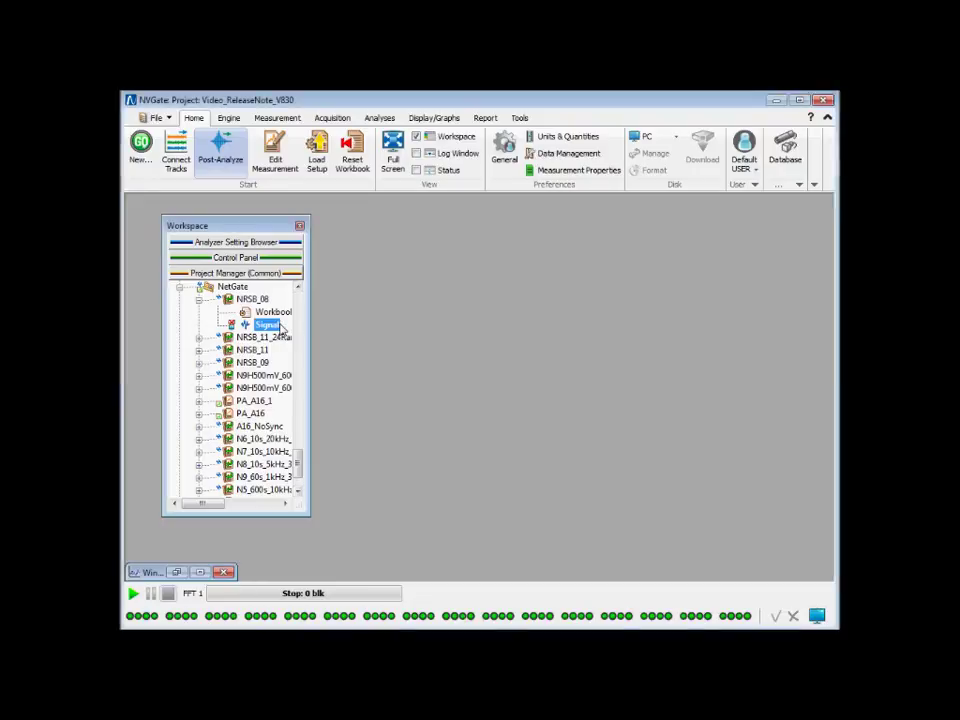
click(324, 463)
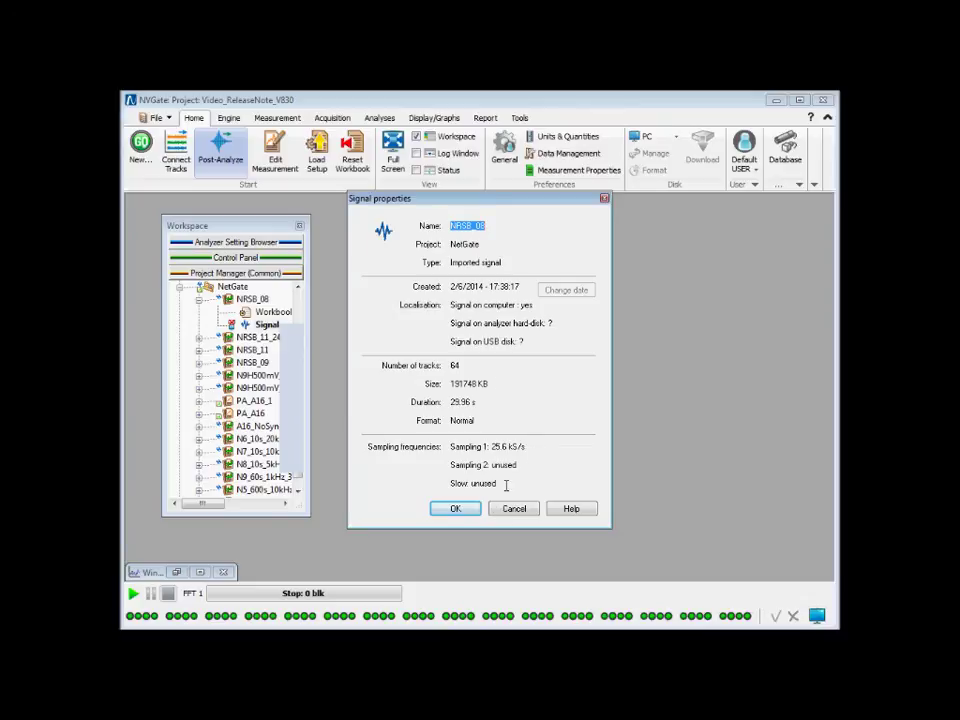
click(476, 510)
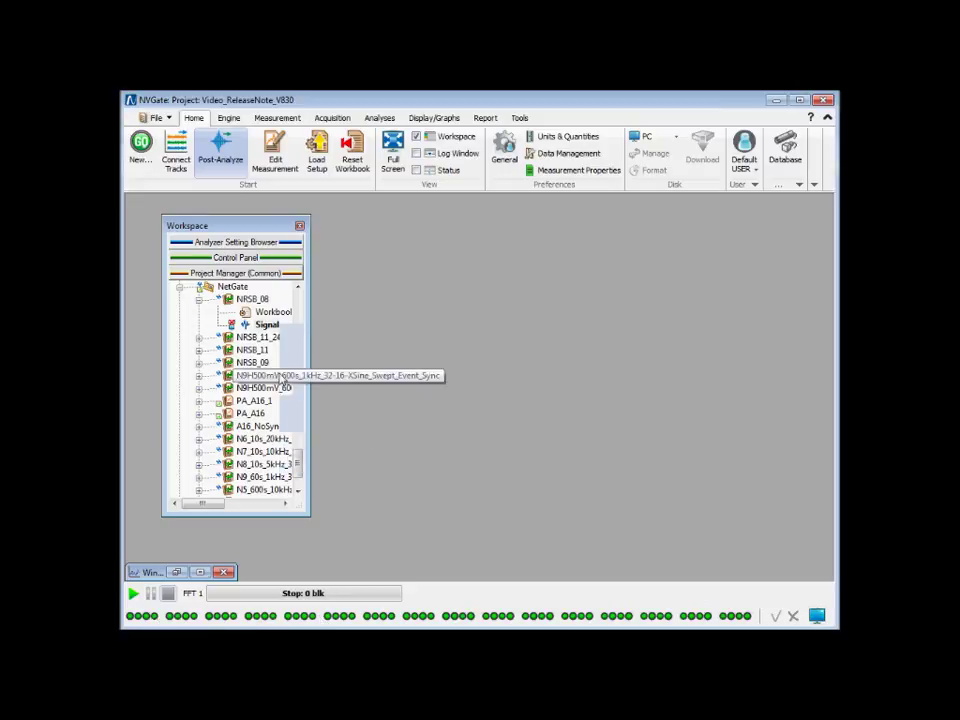
Post-analyze the NRSB_08 signal, connecting every one of its tracks to FFT1.
right_click(267, 325)
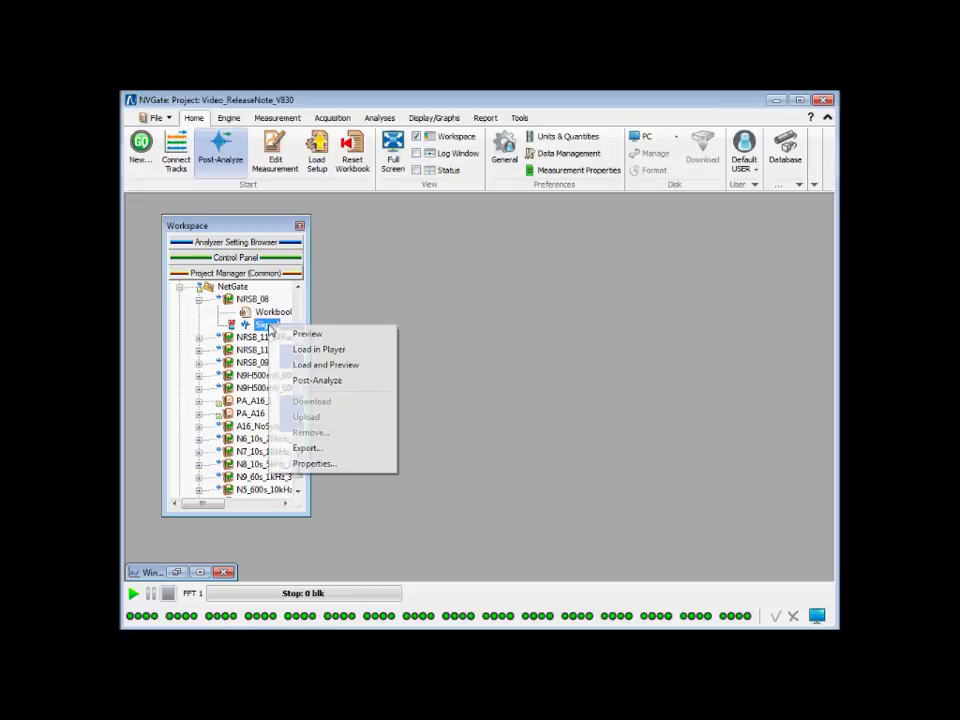
click(302, 380)
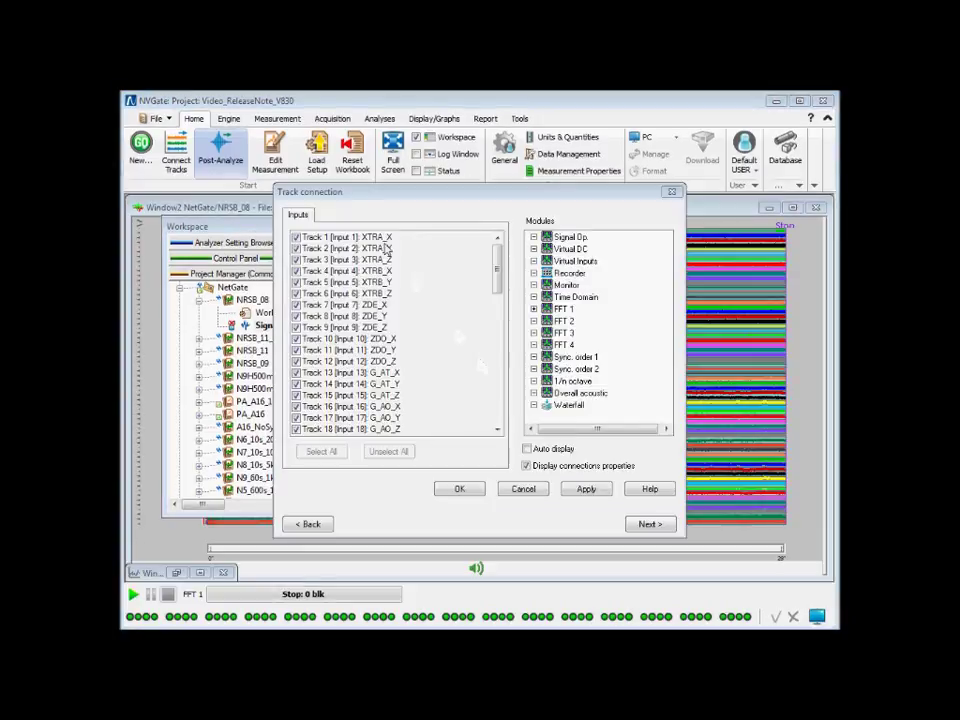
drag(383, 237, 378, 517)
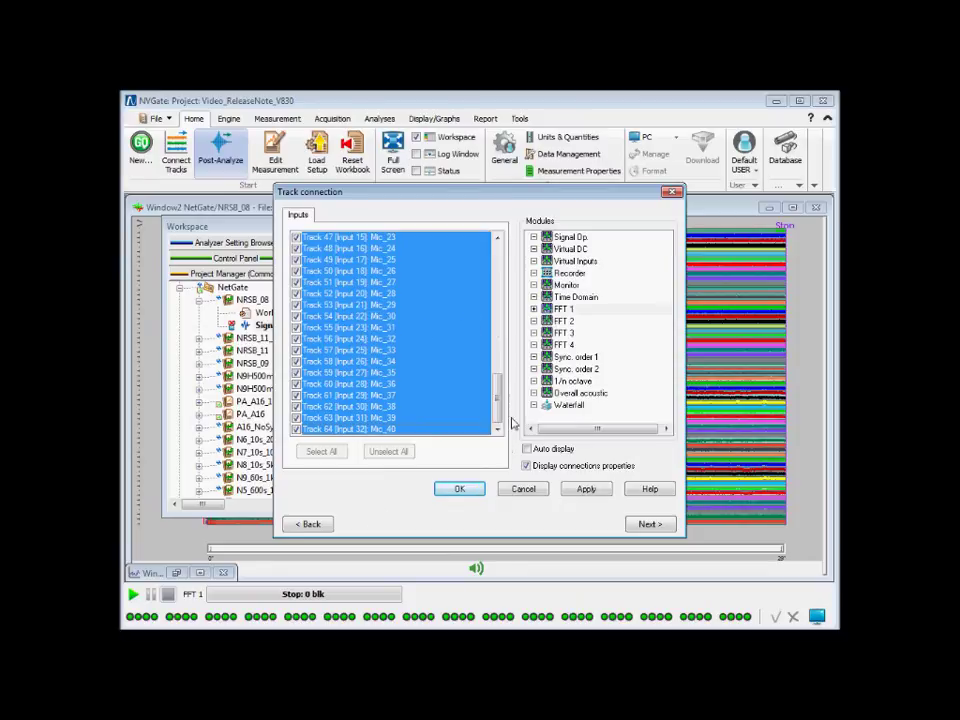
click(462, 490)
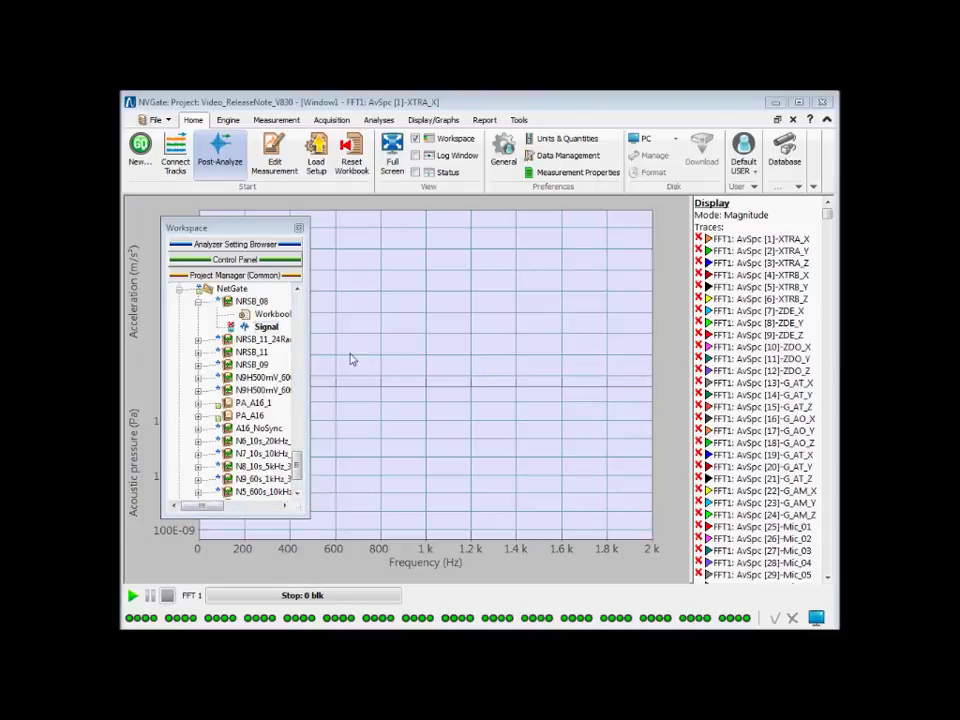
Run FFT1 on all NRSB_08 tracks and step the active trace from XTRA_Y through XTRB_Y.
click(298, 228)
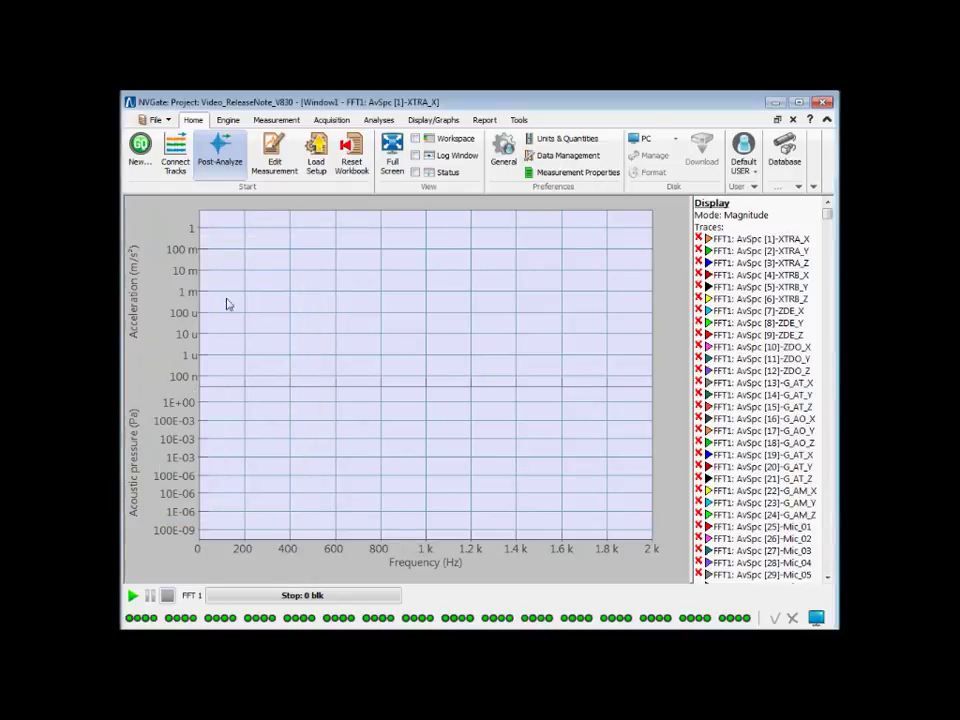
click(130, 595)
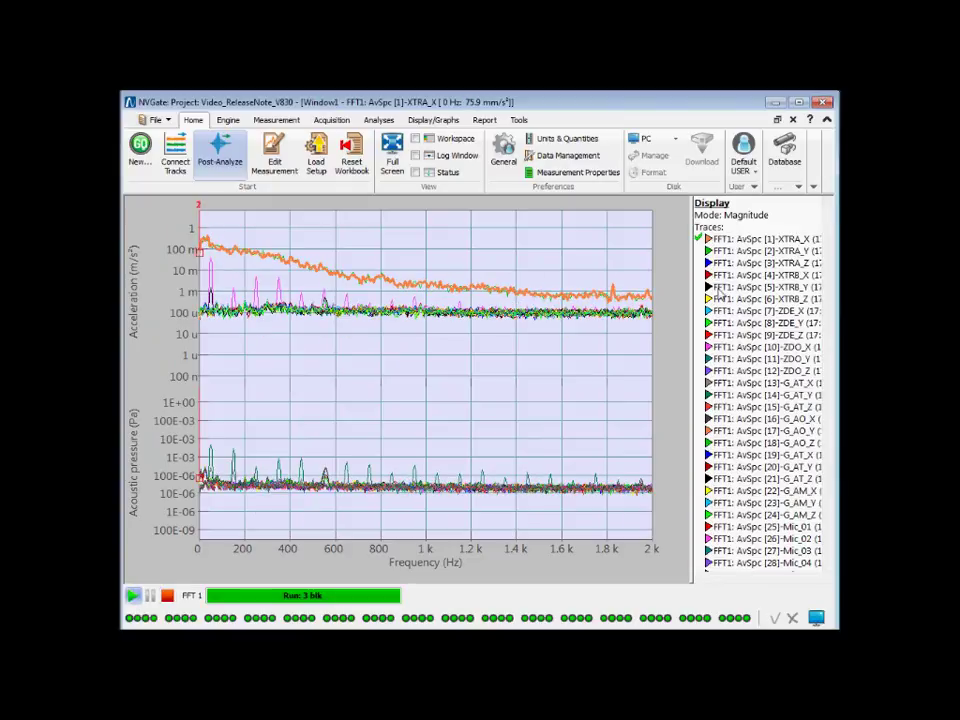
key(Down)
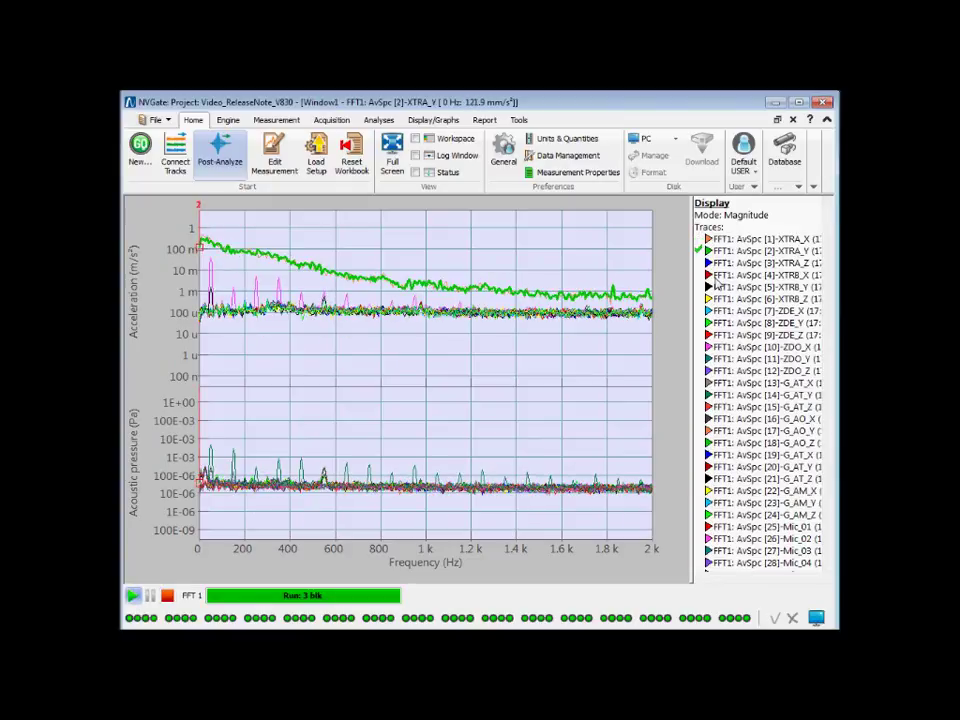
key(Down)
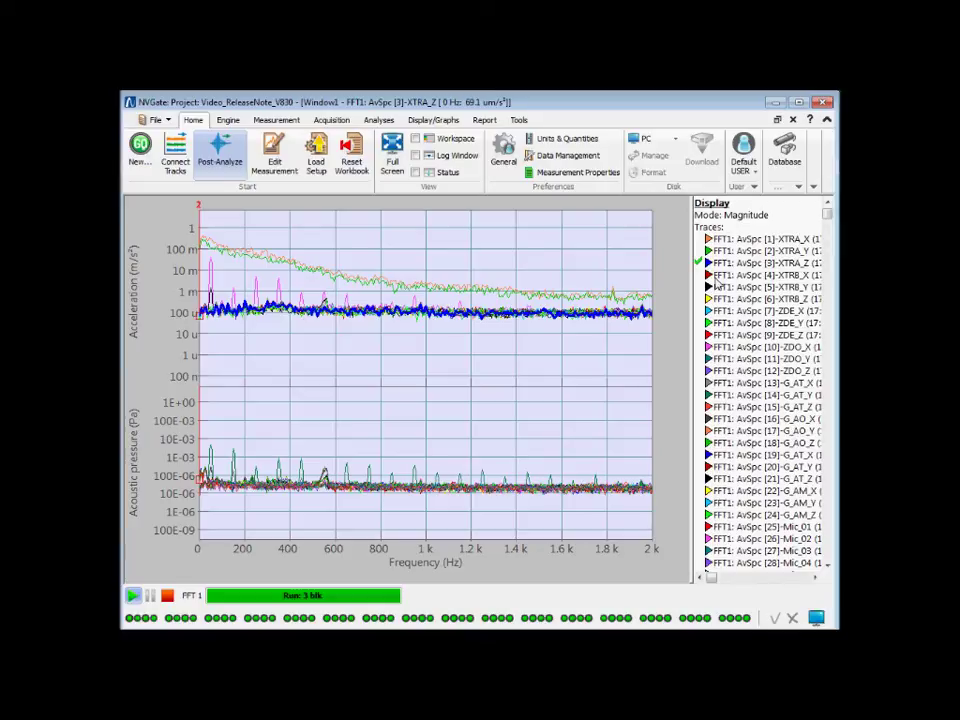
key(Down)
key(Down)
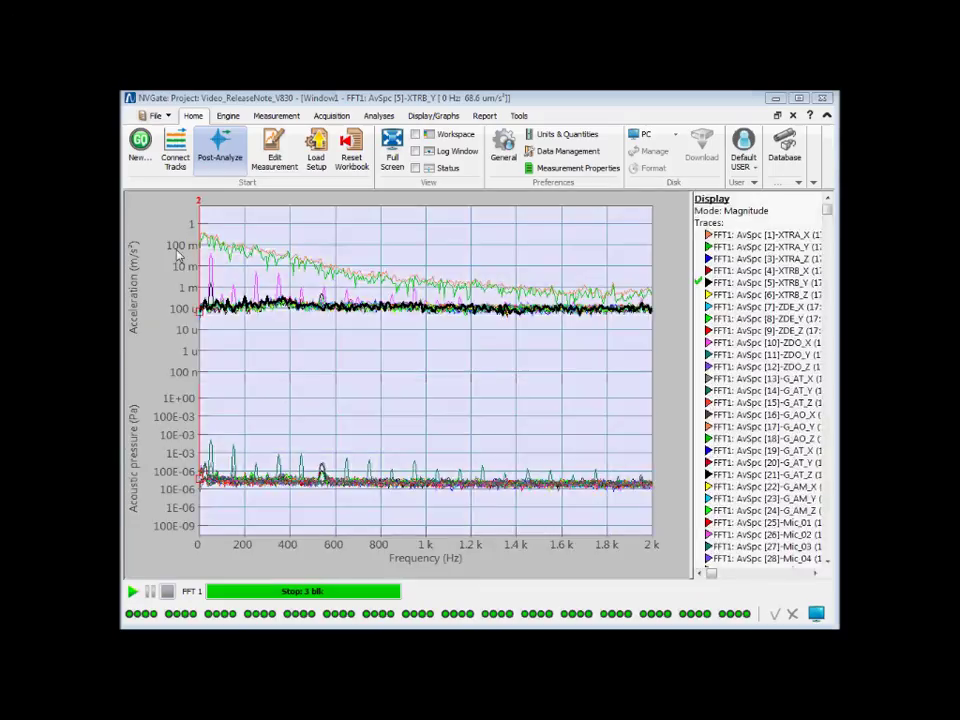
Turn on Enlarge active trace in the graph's Window properties.
right_click(186, 257)
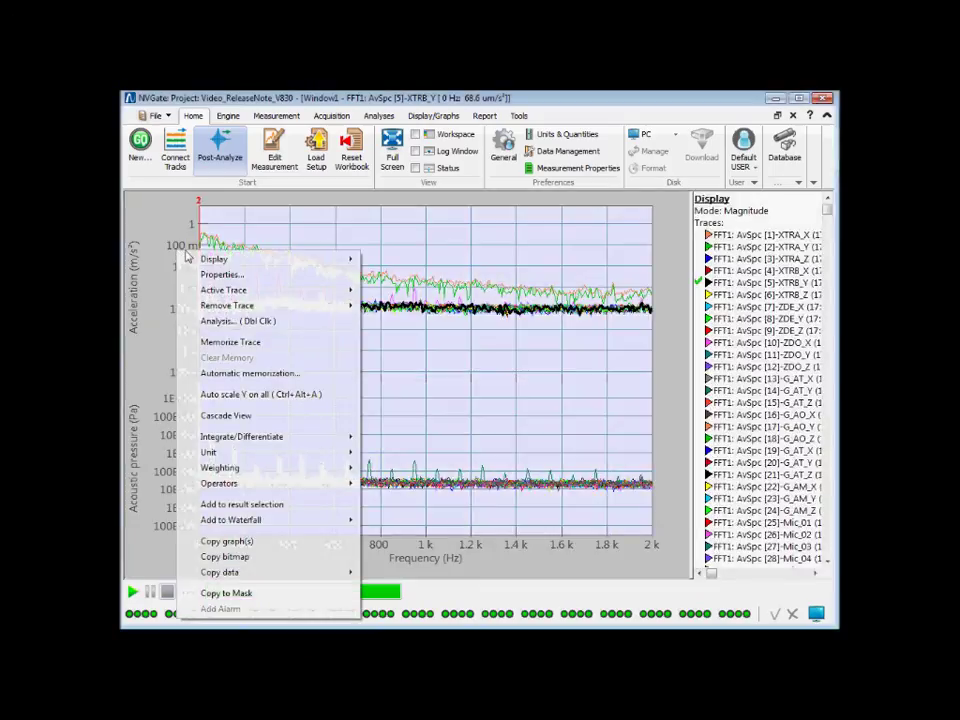
click(230, 275)
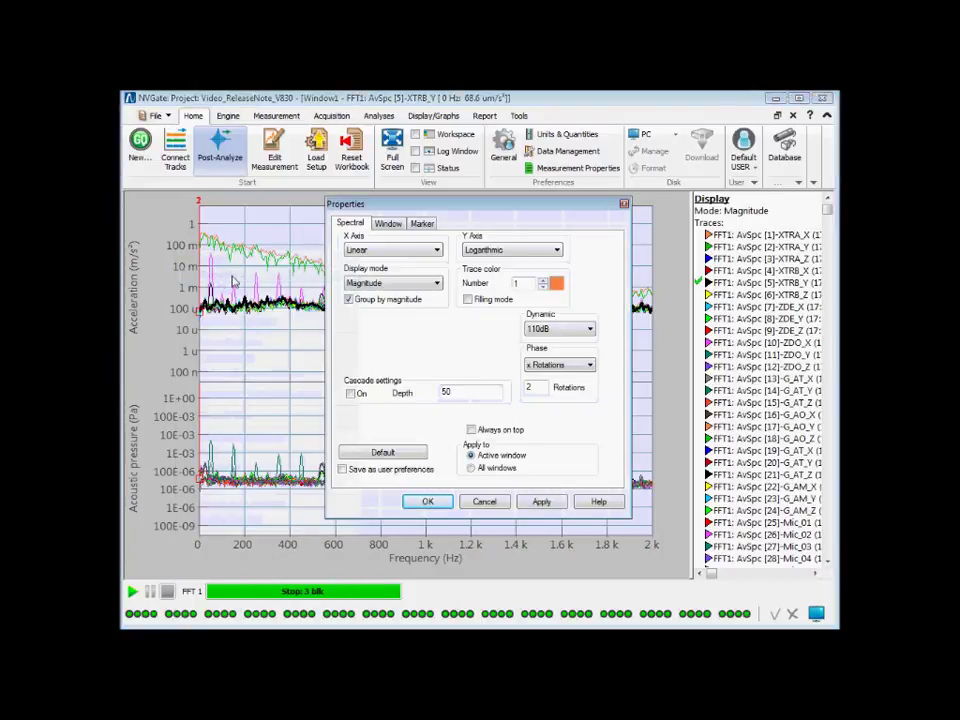
click(388, 223)
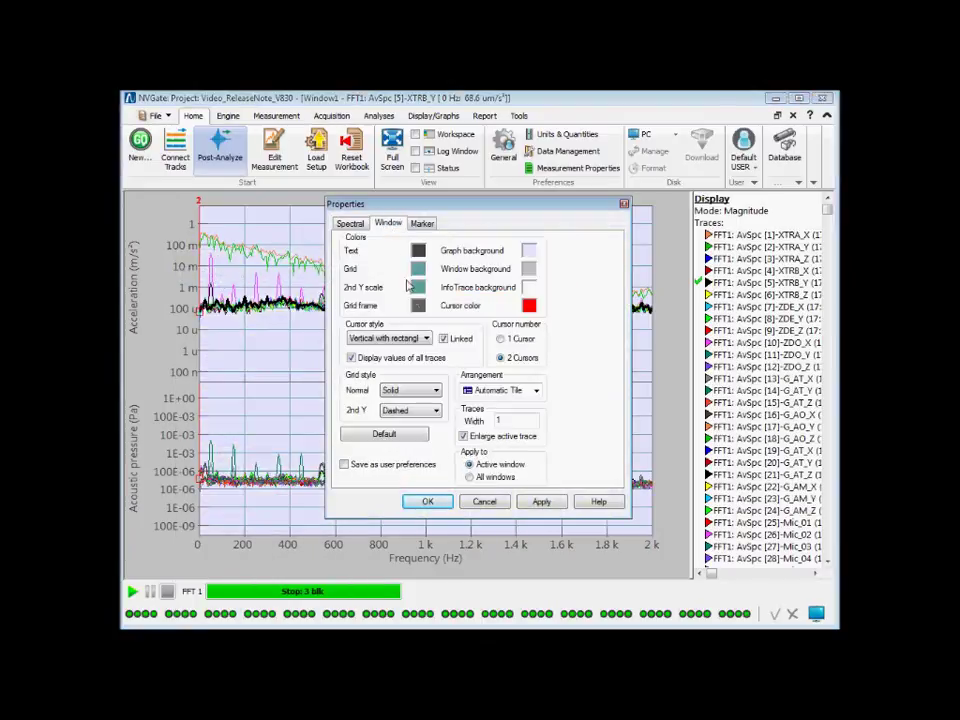
click(464, 437)
click(437, 505)
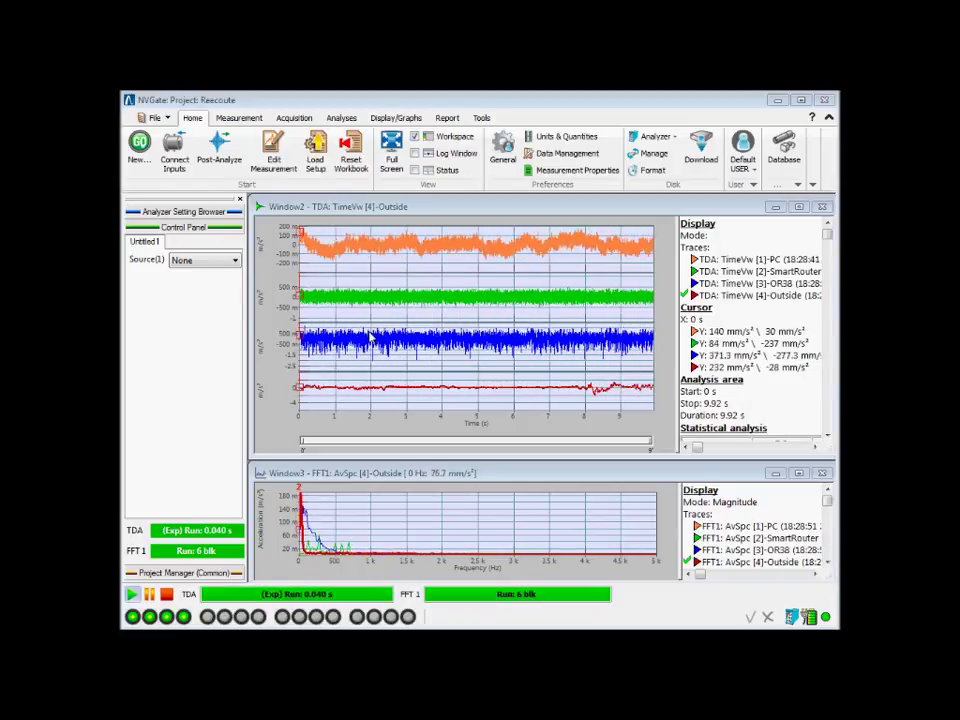
click(236, 261)
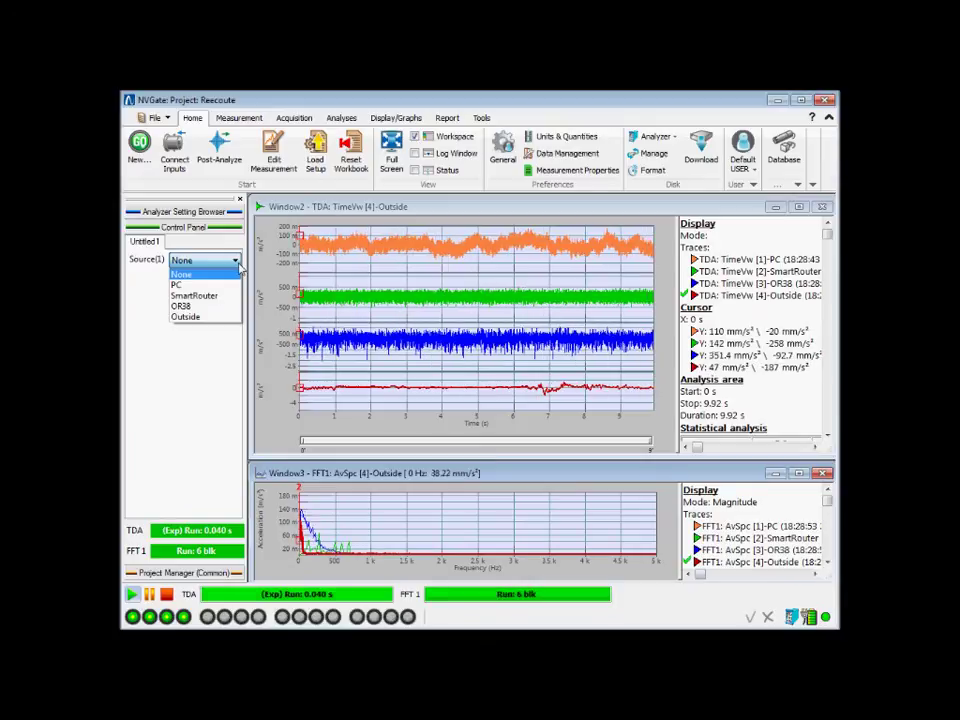
click(185, 285)
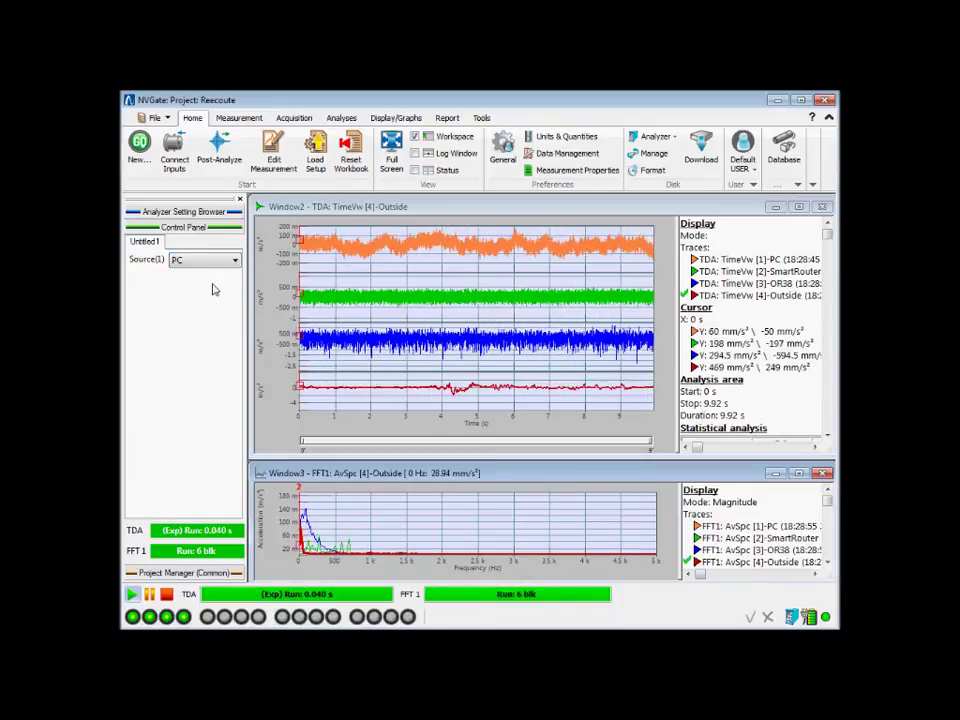
click(235, 260)
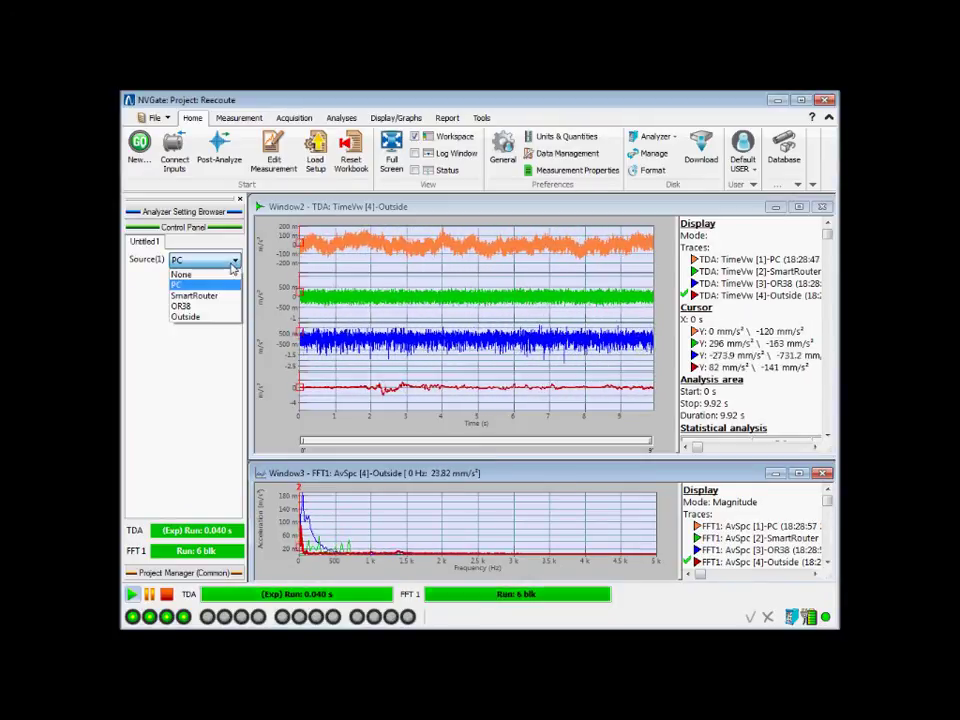
click(215, 297)
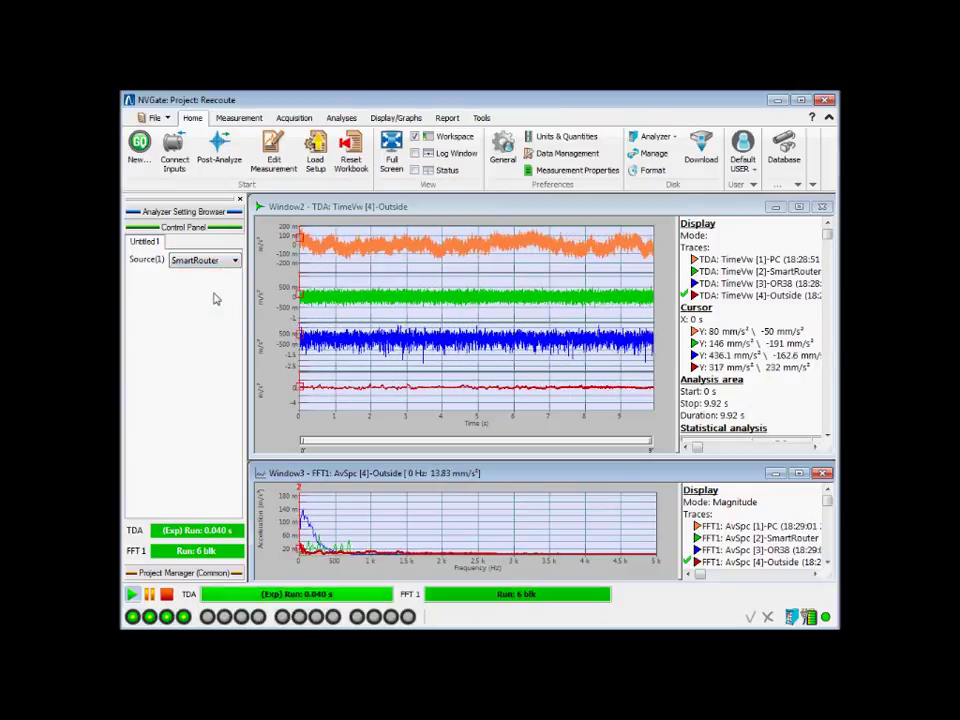
click(205, 261)
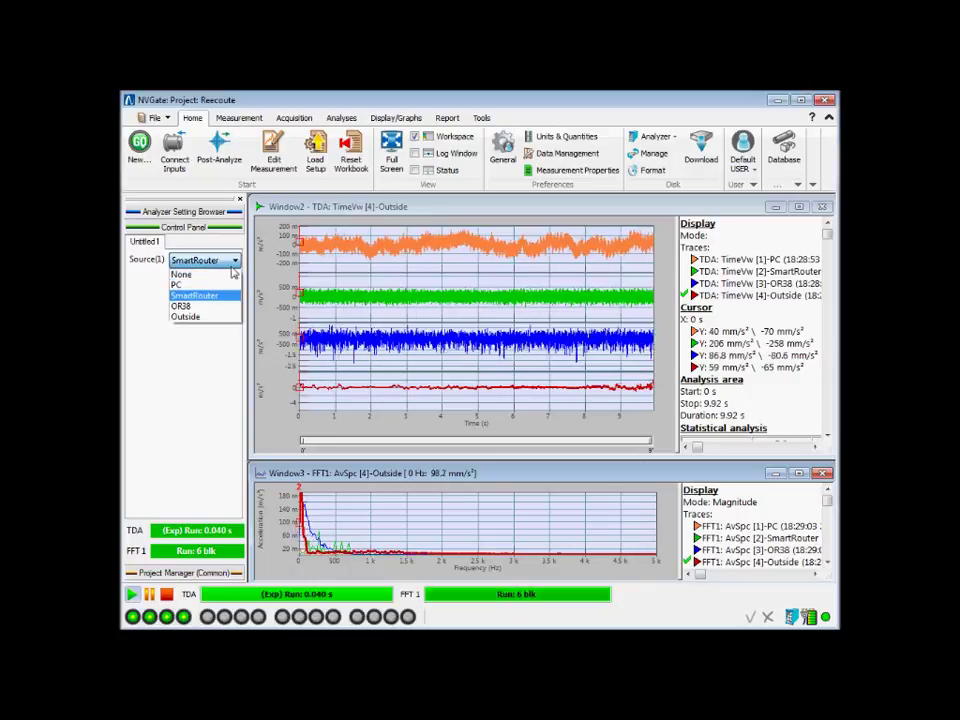
click(203, 306)
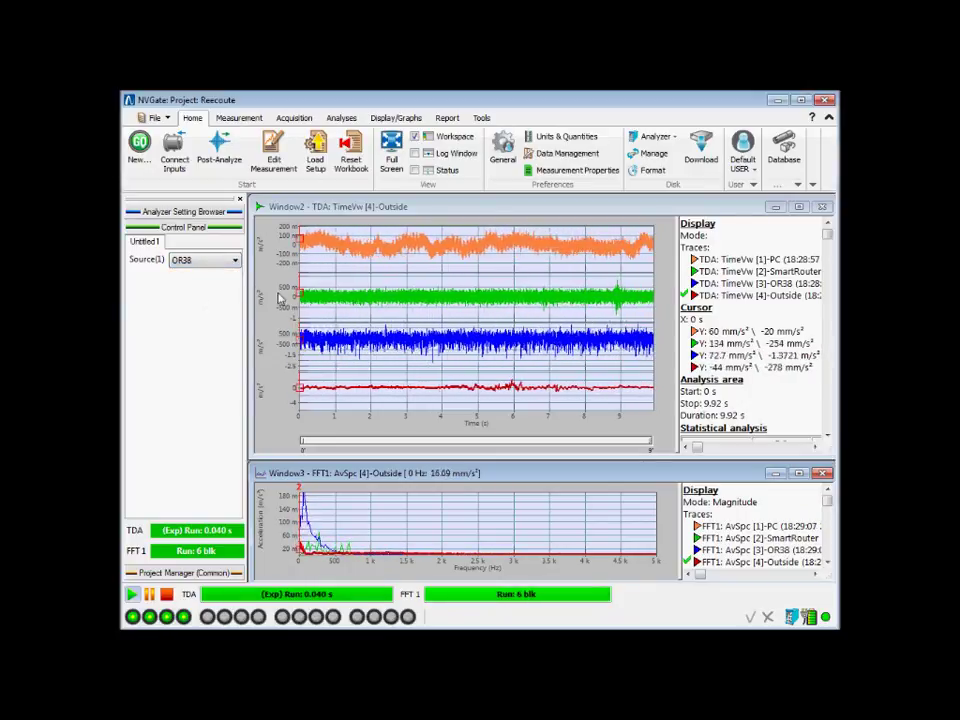
click(235, 263)
click(214, 272)
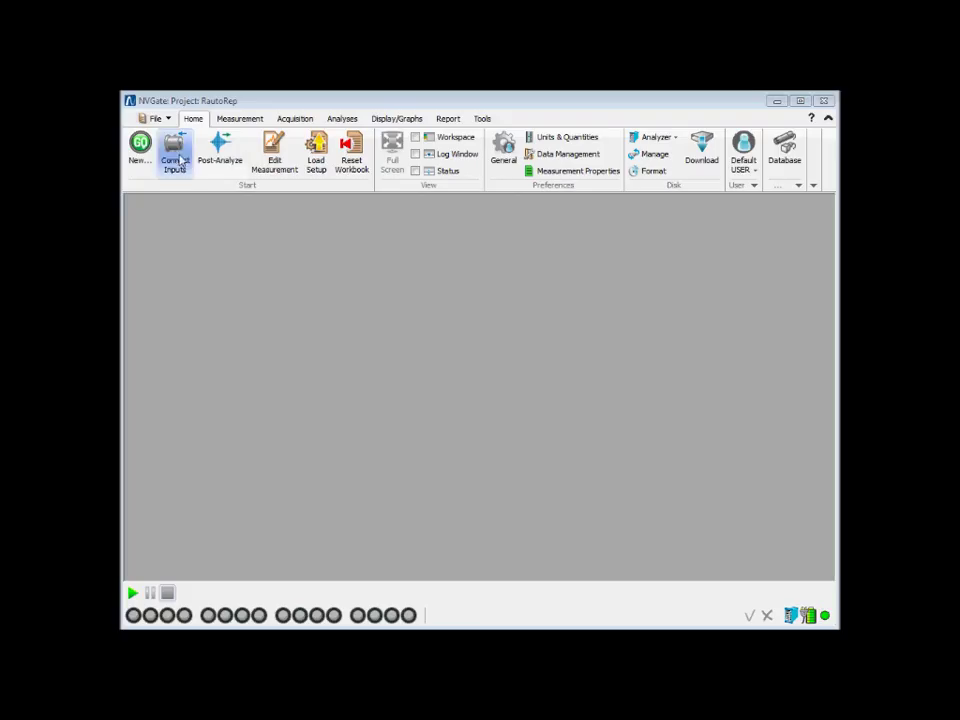
Connect all 16 inputs to FFT 1 in the channel connection setup.
click(176, 160)
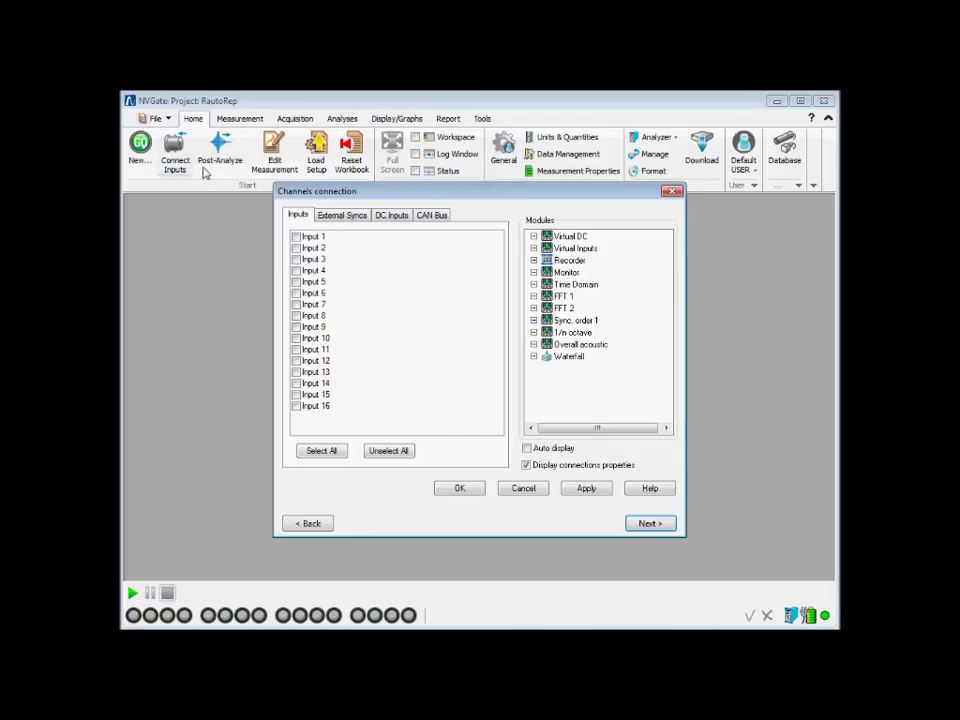
drag(310, 236, 328, 437)
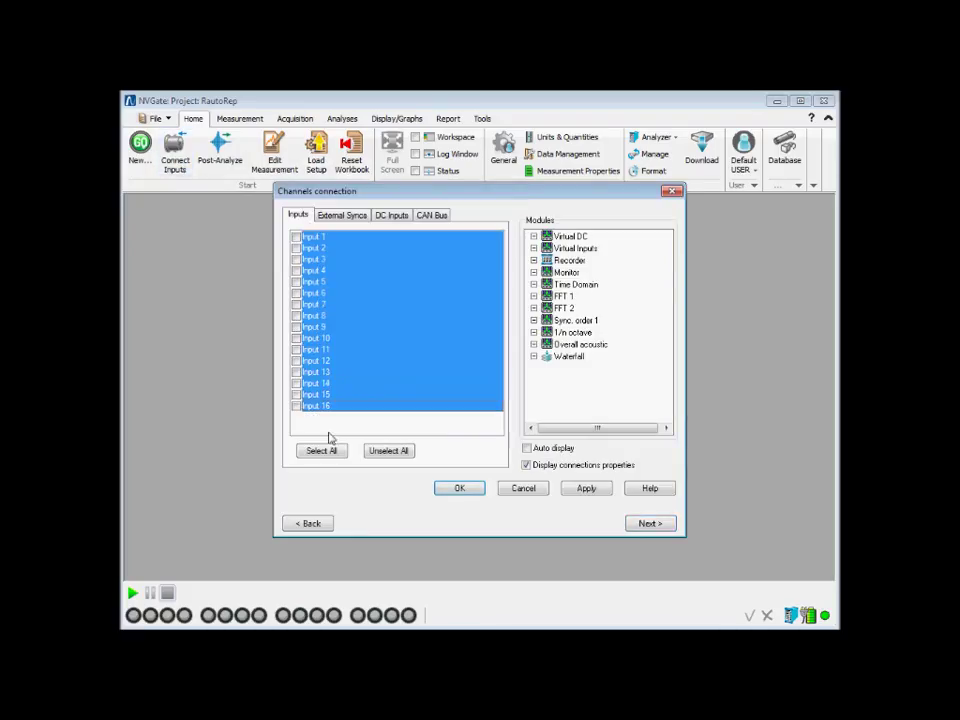
click(564, 298)
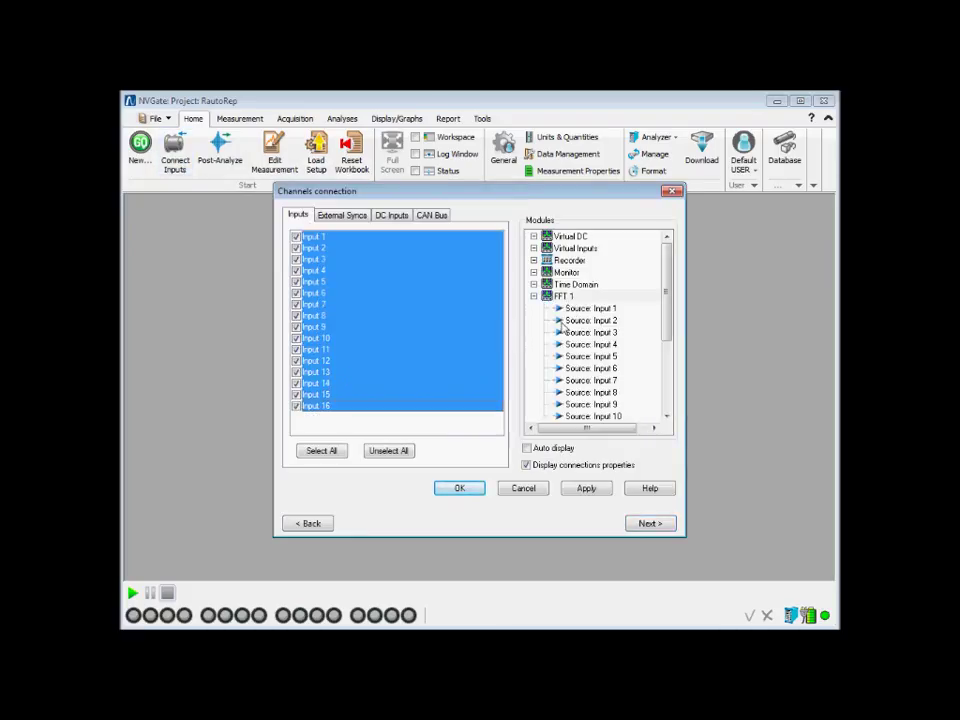
click(462, 488)
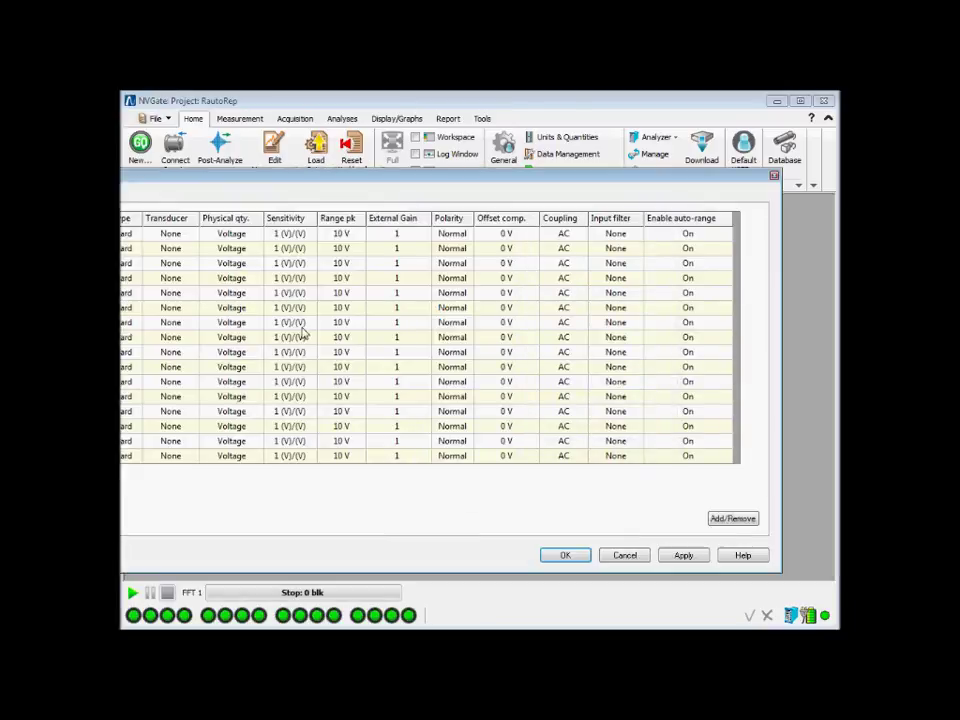
Copy the entire 16-input channel table to the clipboard and bring Excel forward.
drag(306, 170, 454, 188)
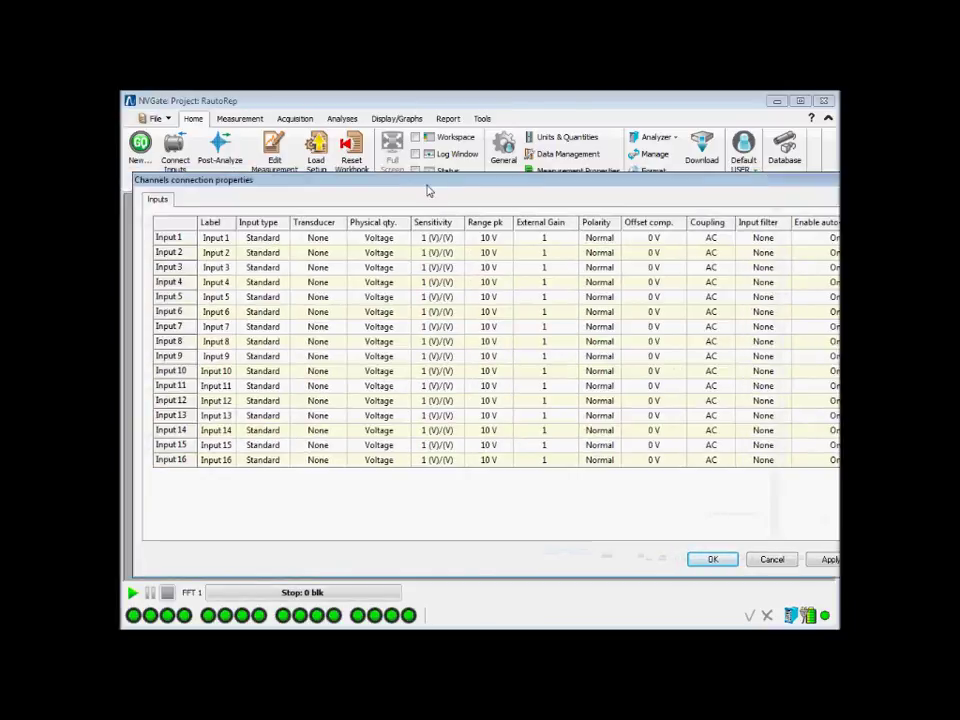
click(182, 222)
right_click(220, 238)
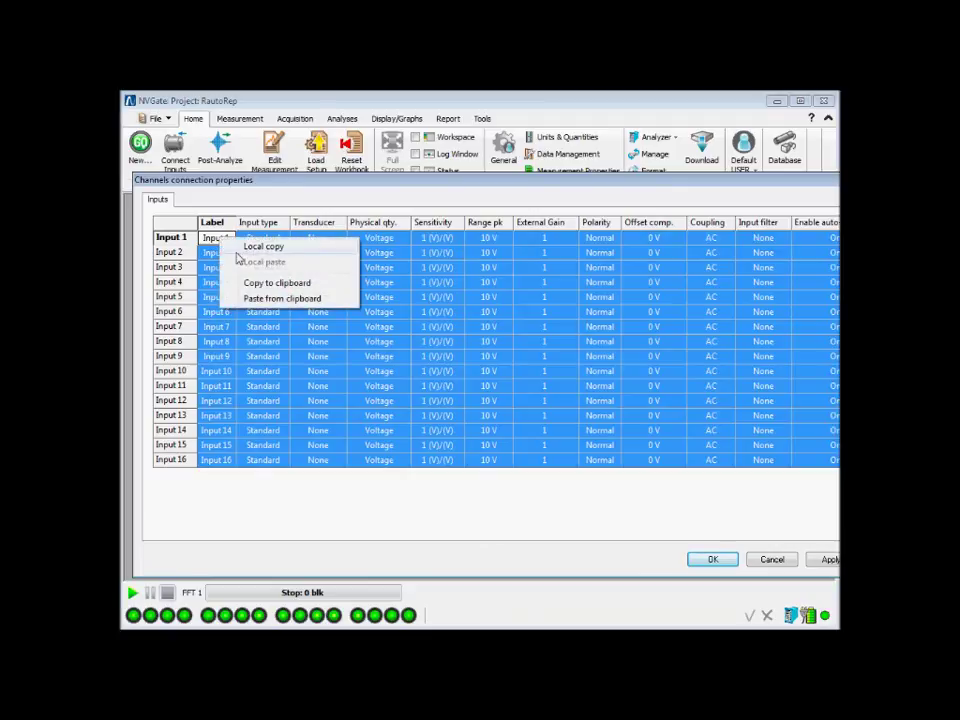
click(260, 287)
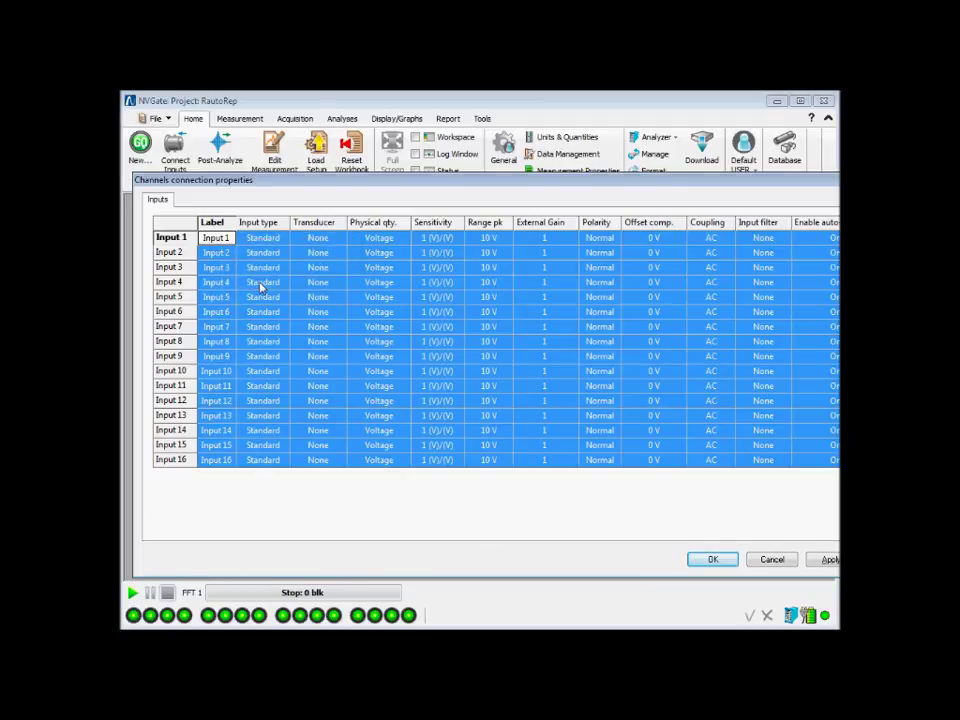
key(alt+Tab)
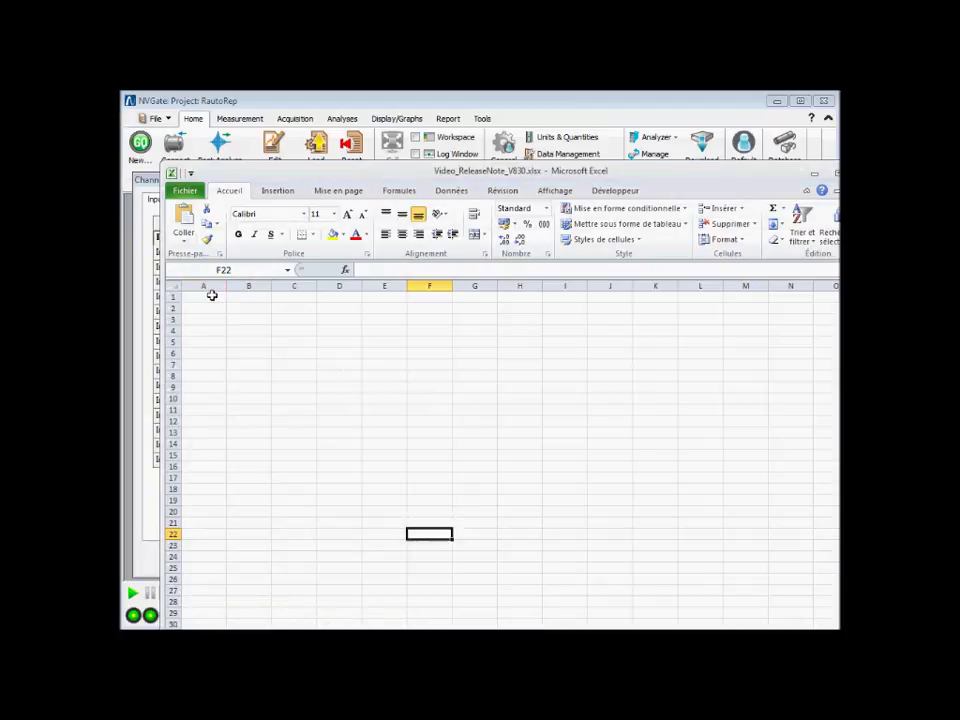
Paste the channel table at A1, then copy the edited B2:N17 settings block back for NVGate.
click(211, 297)
key(ctrl+v)
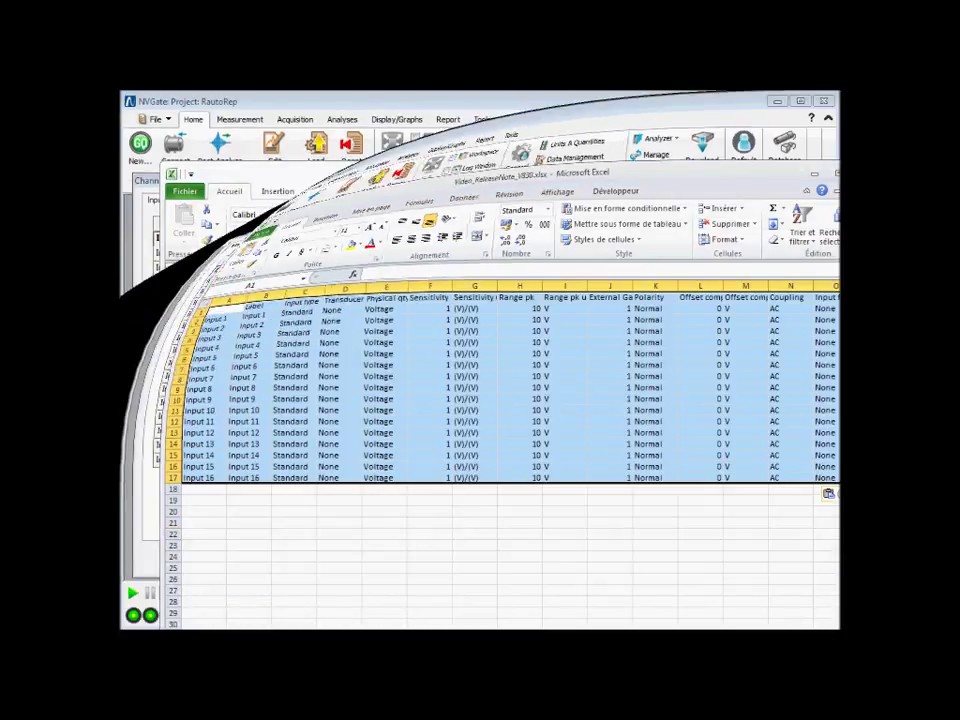
click(256, 309)
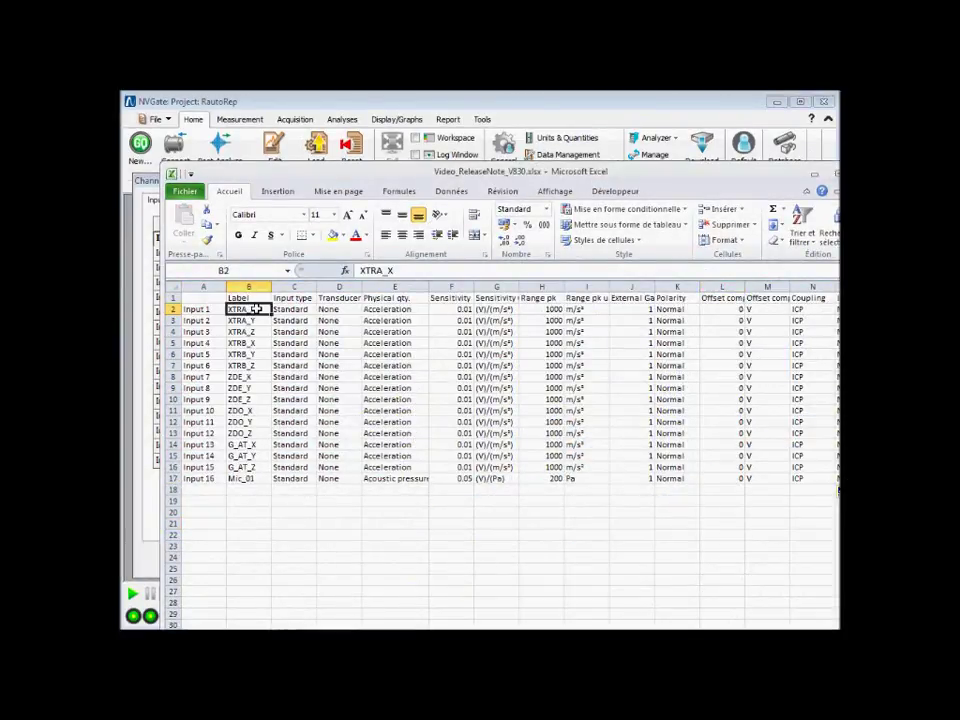
click(262, 331)
drag(253, 311, 810, 480)
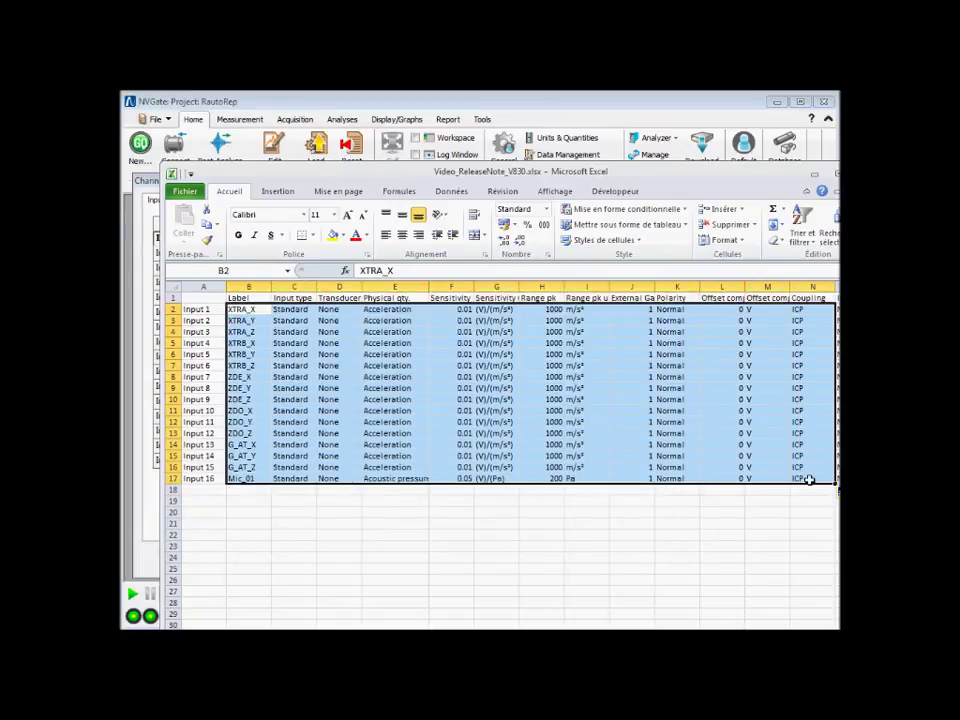
key(ctrl+c)
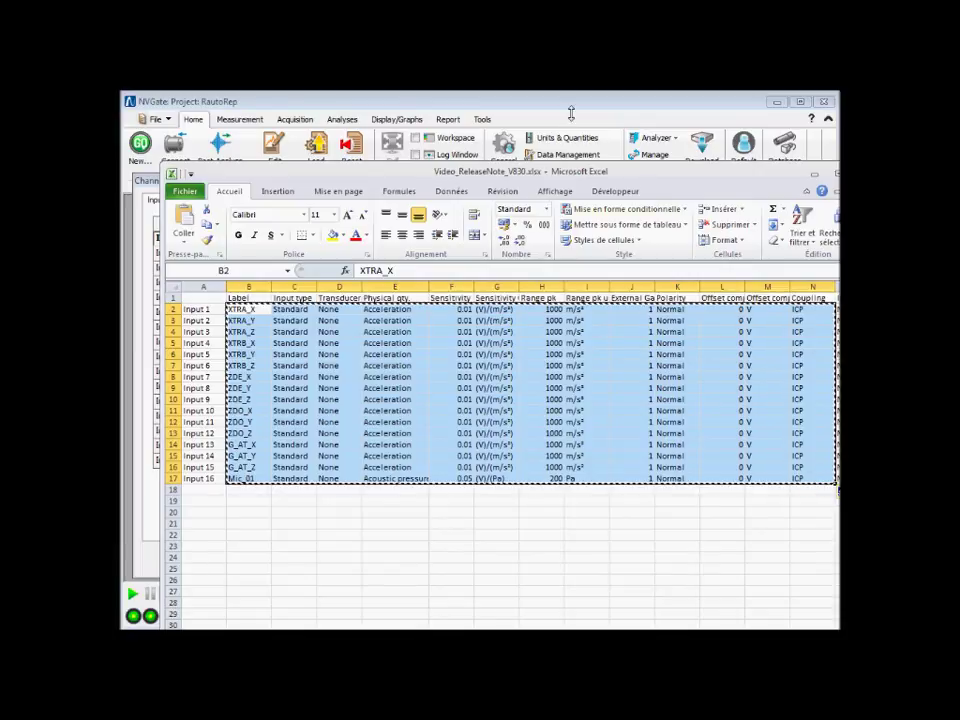
click(565, 100)
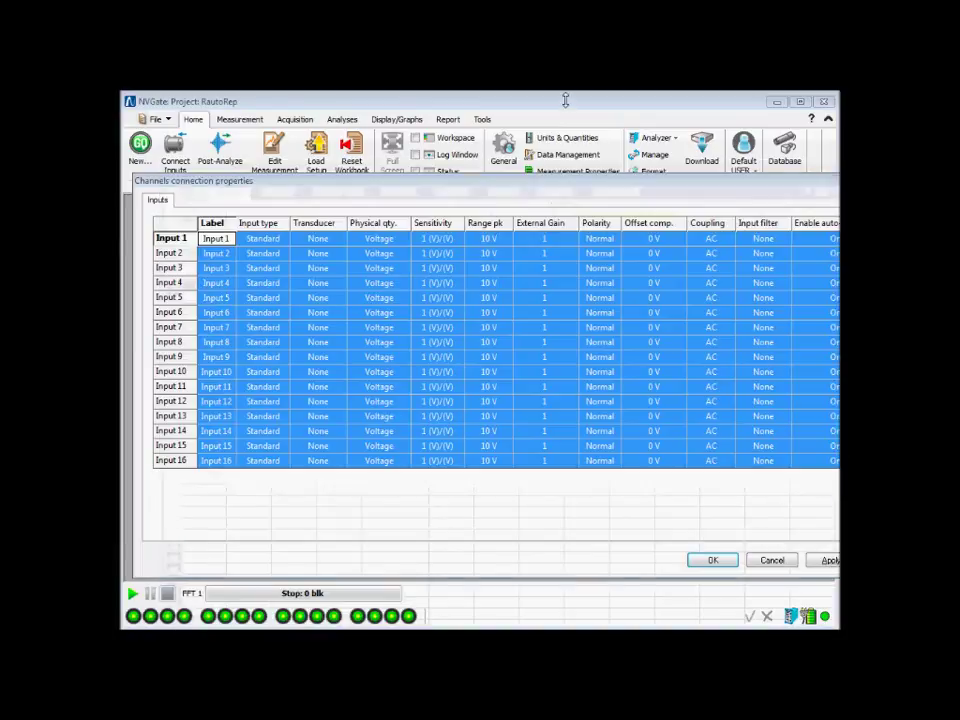
Paste the Excel XTRA_X–Mic_01 labels with Acceleration and ICP settings into the channel table.
click(220, 253)
right_click(222, 240)
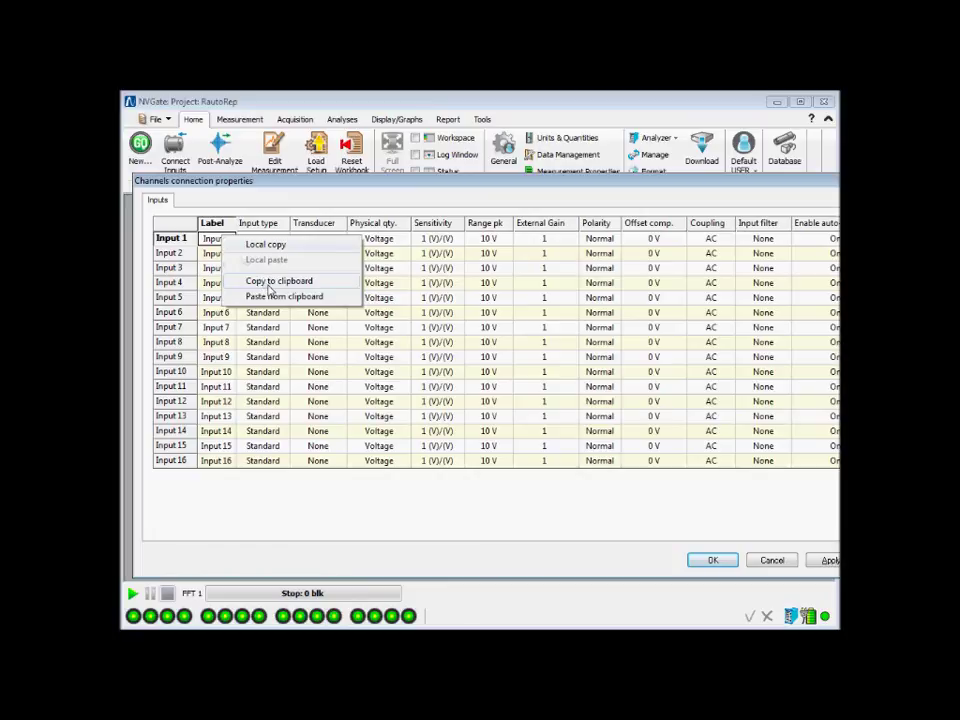
click(271, 297)
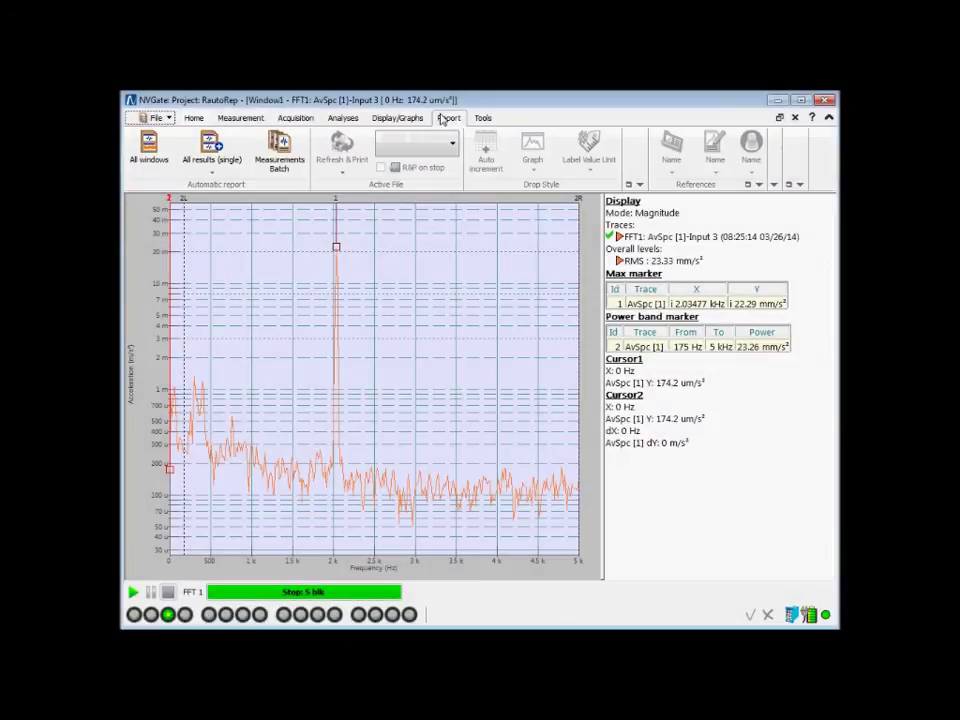
Enable Auto increment in the Report tab's Drop Style, then switch to Auto_Rep.xlsx.
click(441, 119)
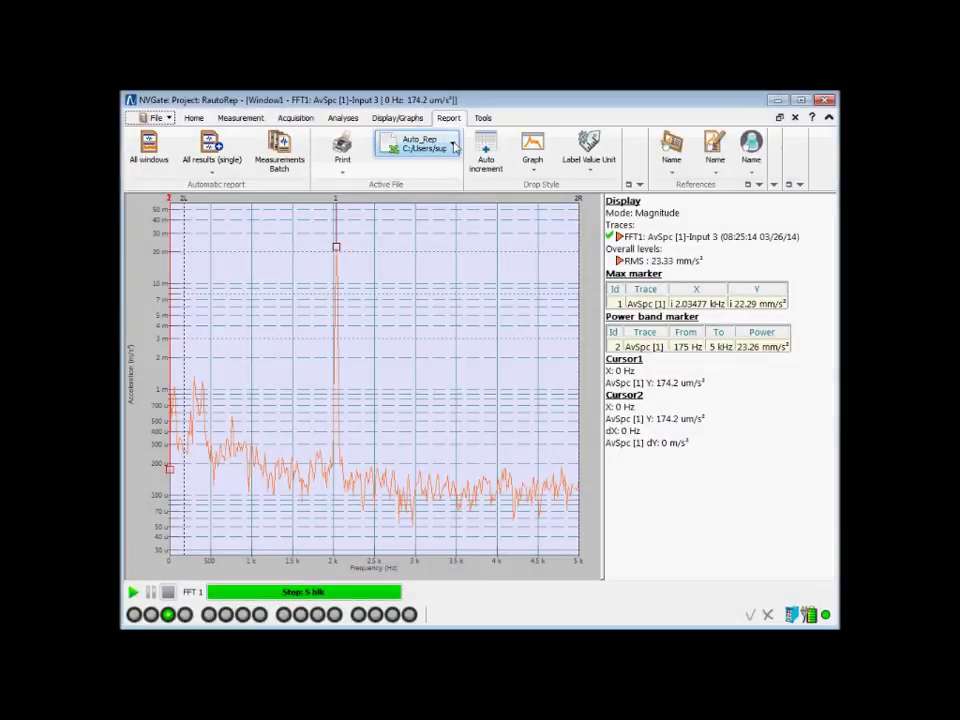
click(486, 152)
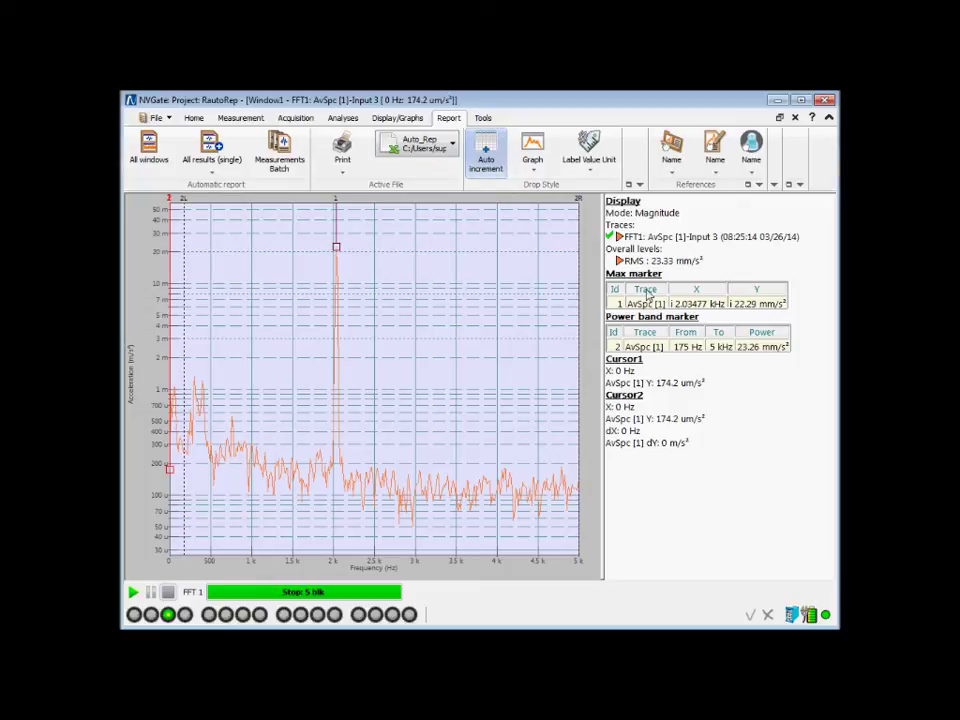
key(alt+Tab)
key(alt+Tab)
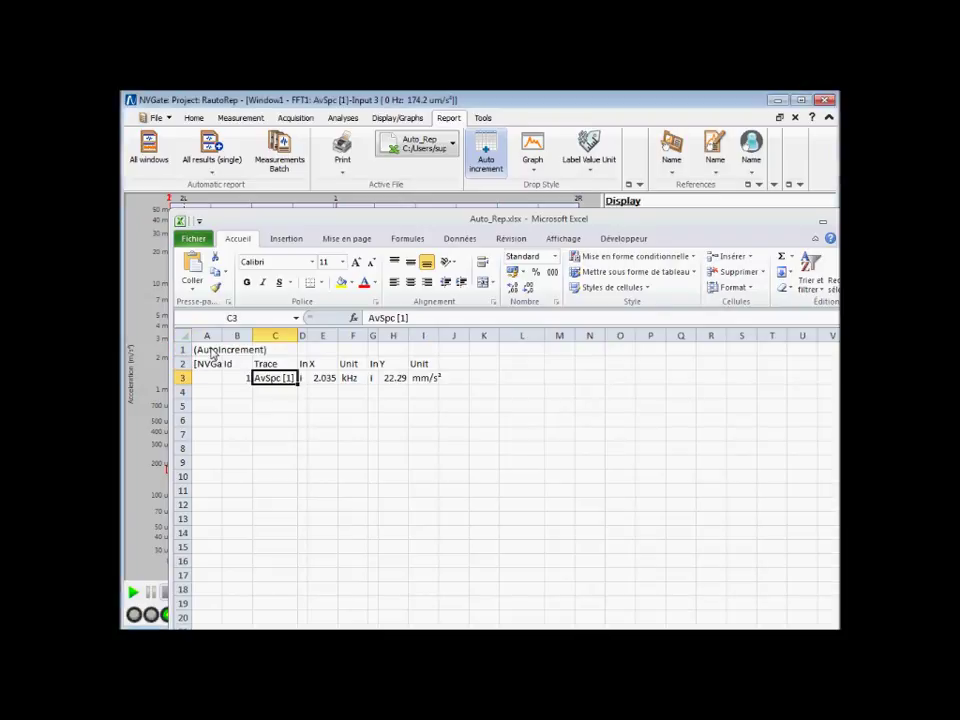
Drop the 175 Hz–5 kHz power band marker results into column J of Auto_Rep.xlsx.
key(alt+Tab)
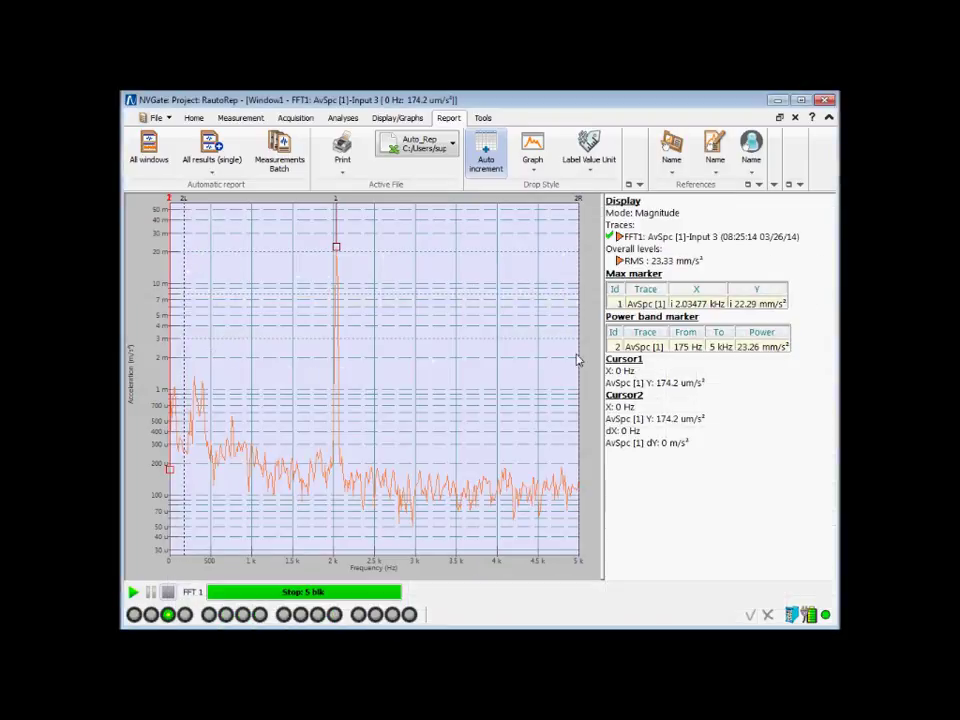
key(alt+Tab)
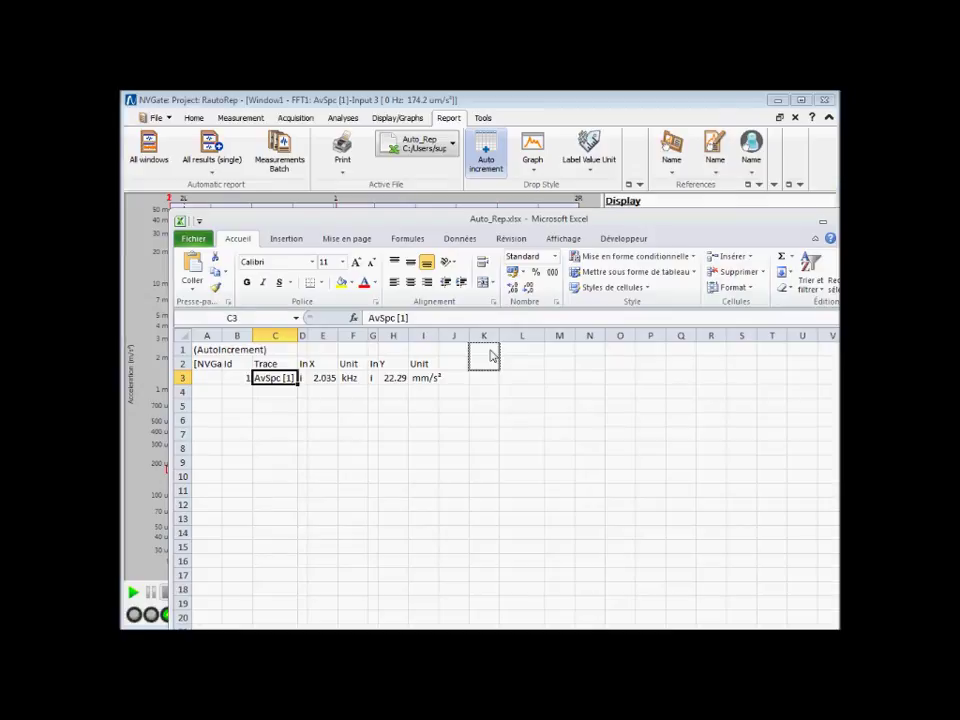
drag(491, 355, 455, 355)
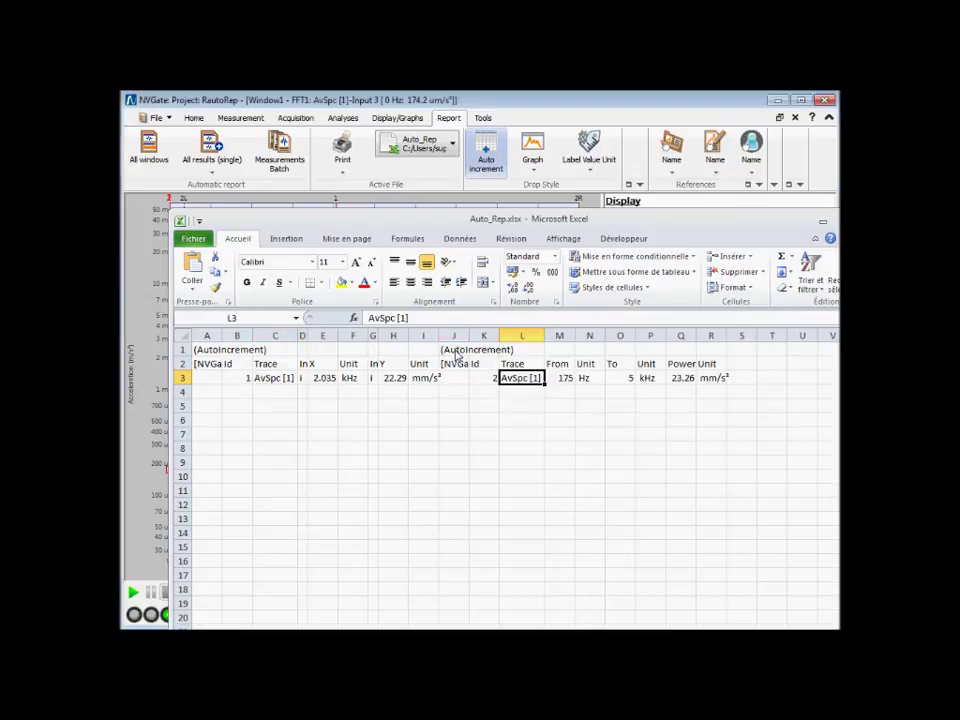
click(543, 118)
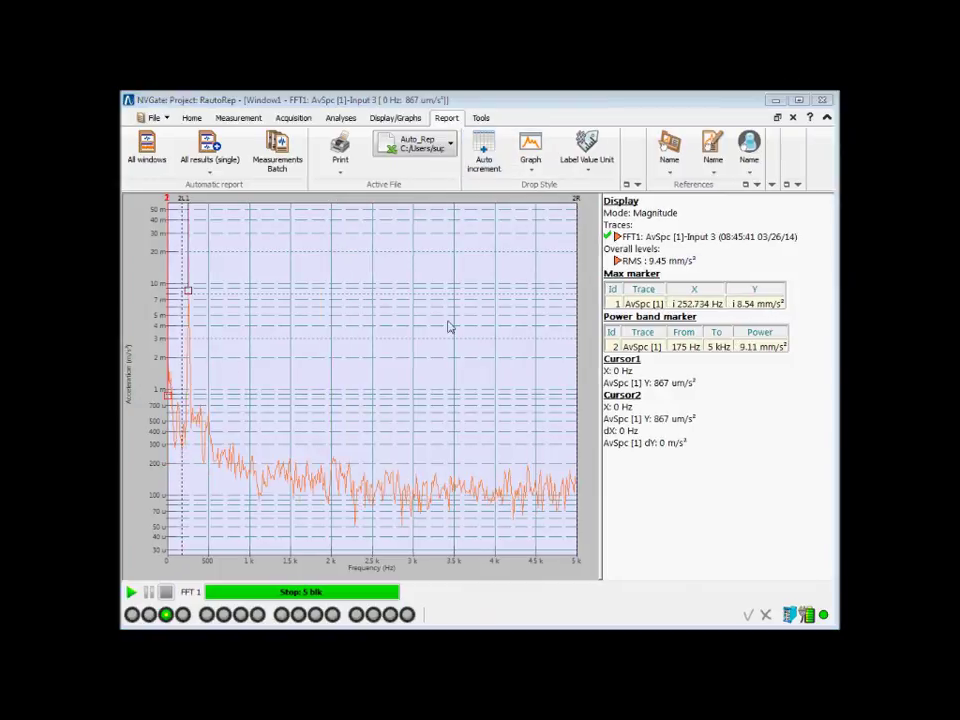
Set report output to Refresh and run three acquisitions so the workbook updates after each.
click(340, 170)
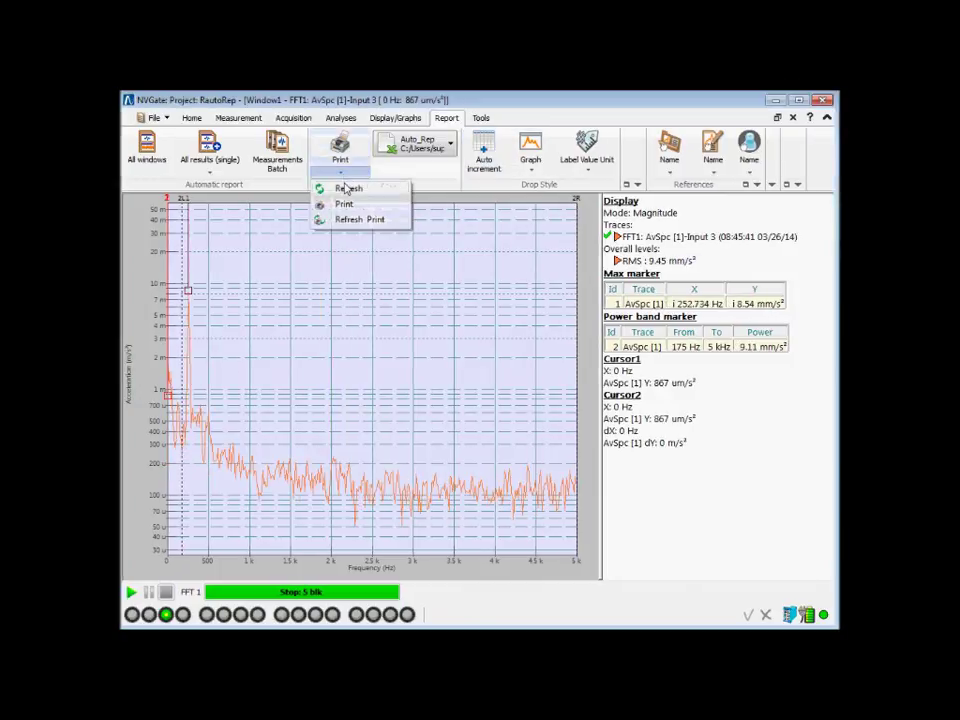
click(346, 190)
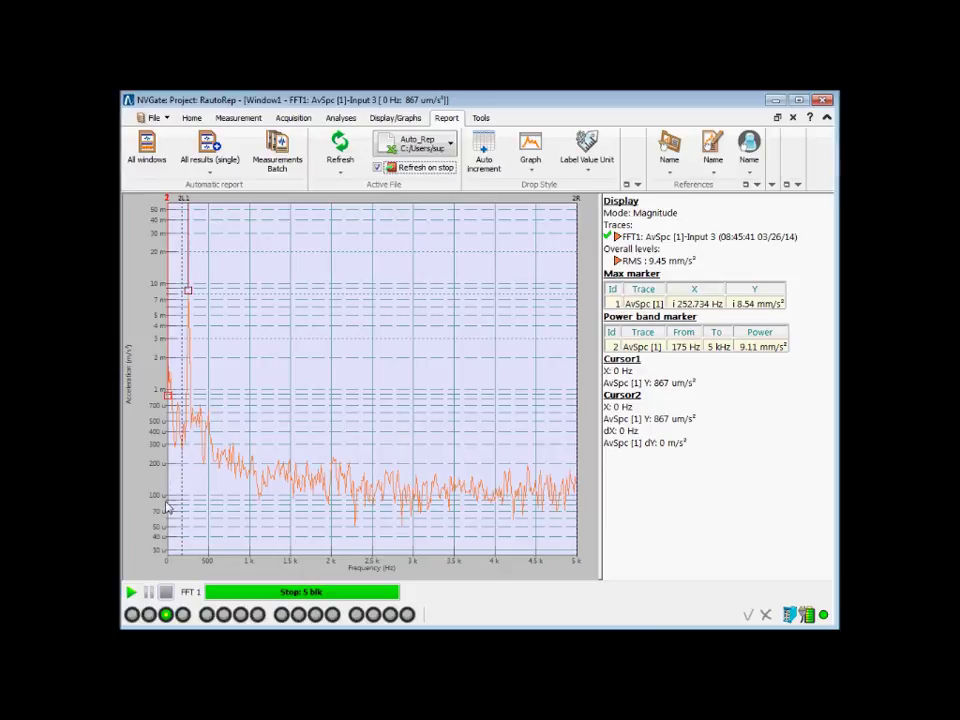
click(131, 593)
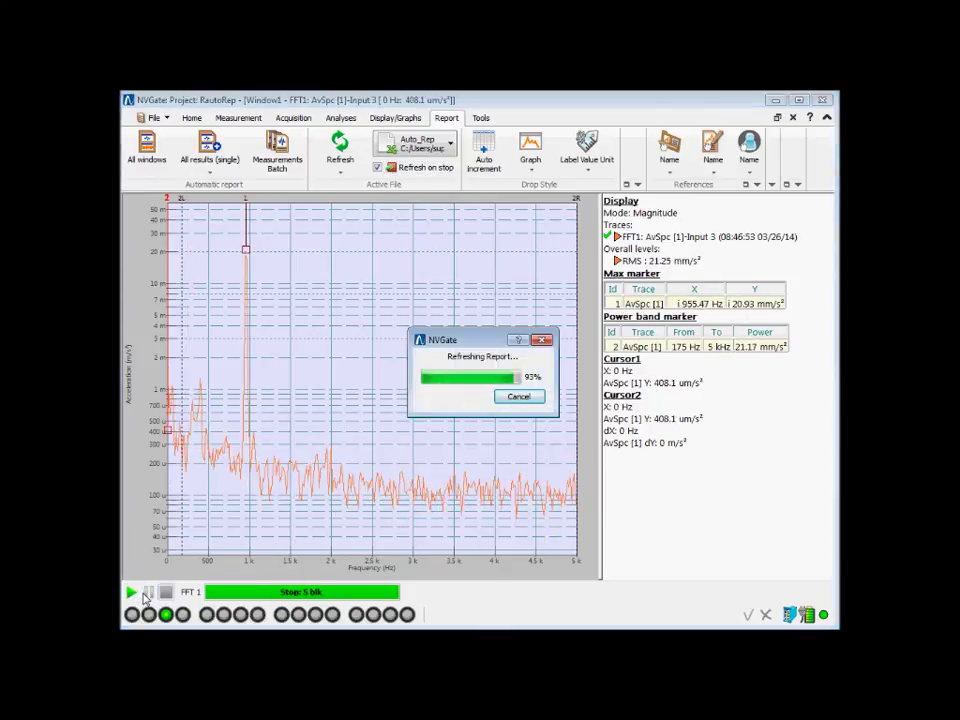
click(131, 593)
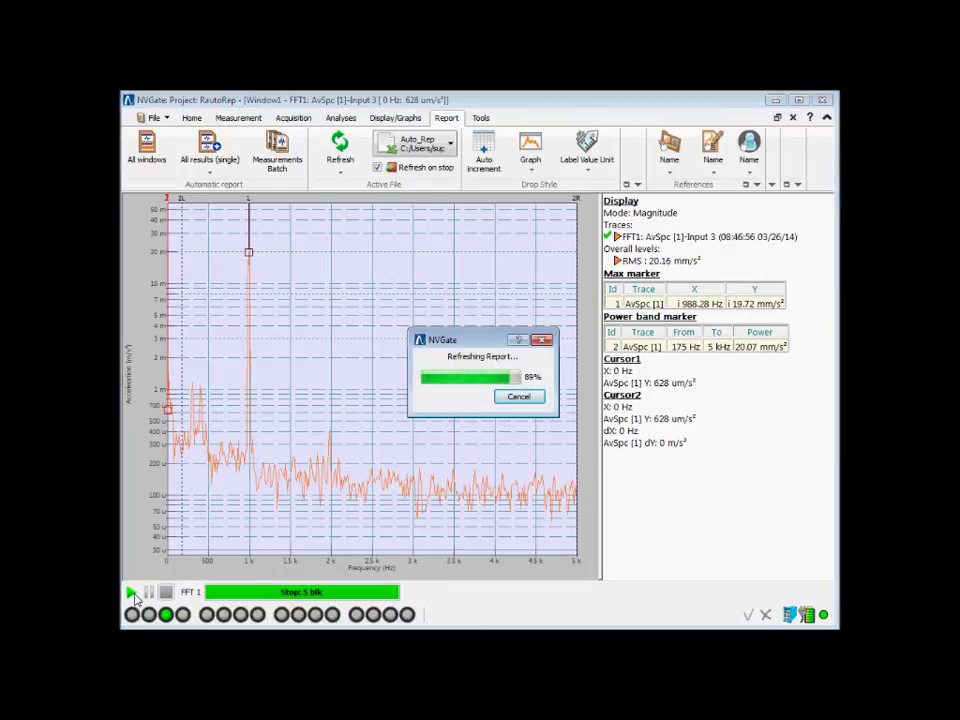
click(132, 594)
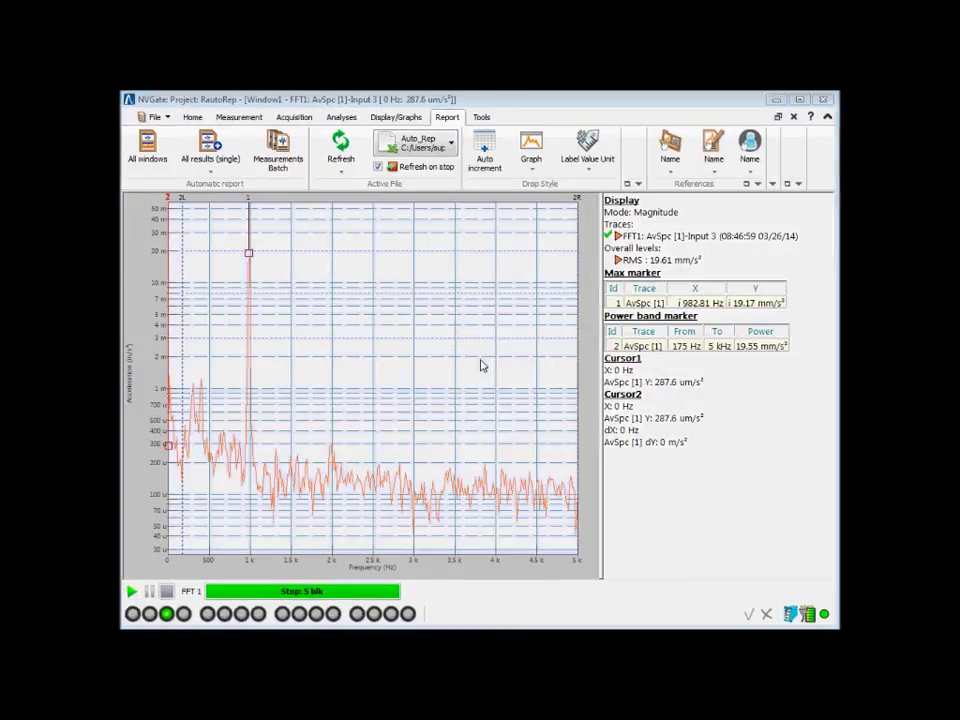
key(alt+Tab)
key(alt+Tab)
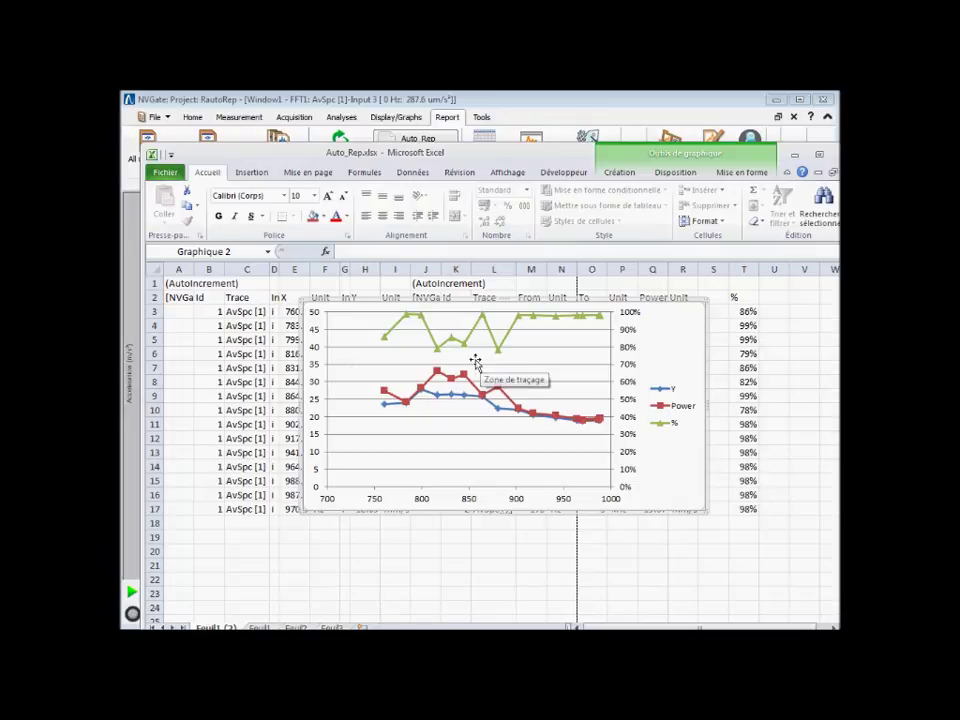
Drag the chart left off the data and check the =+H3/Q3 percentage formula in T3.
drag(429, 305, 355, 312)
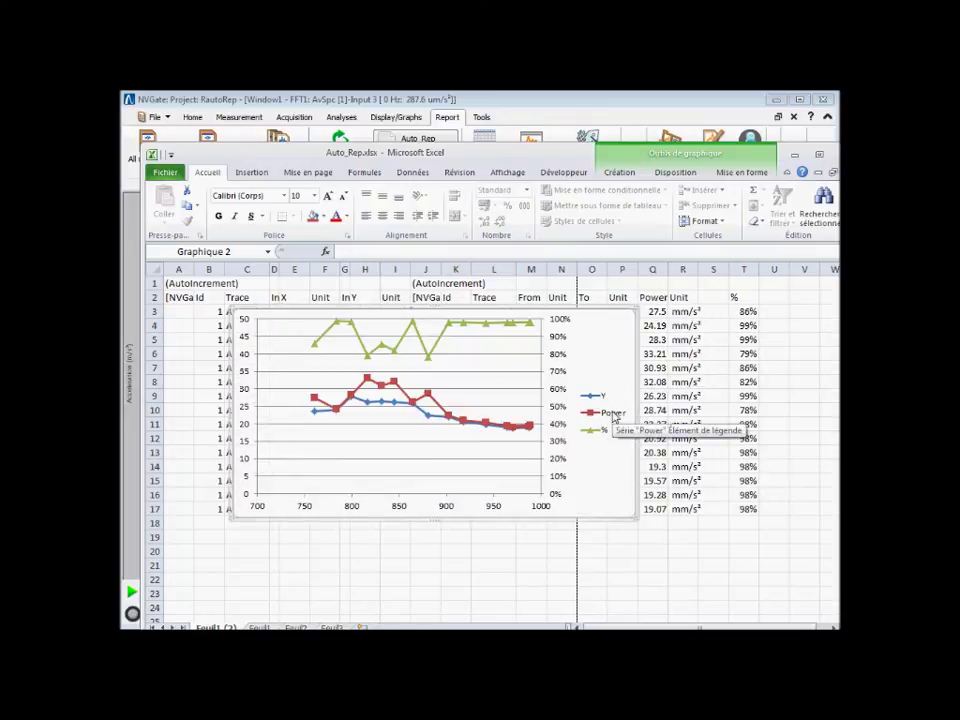
click(741, 311)
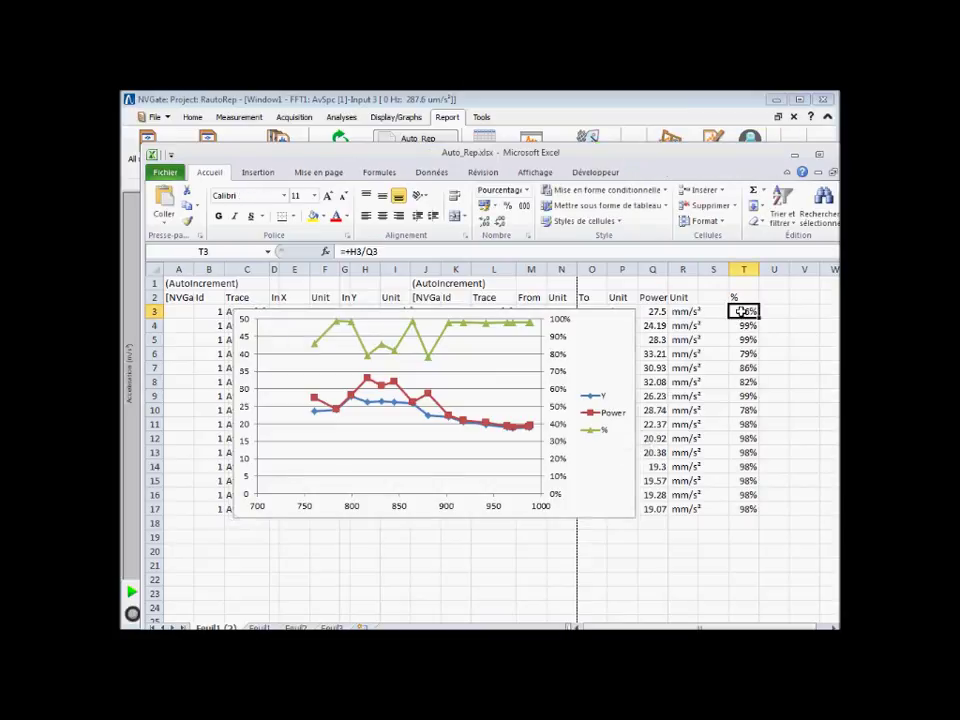